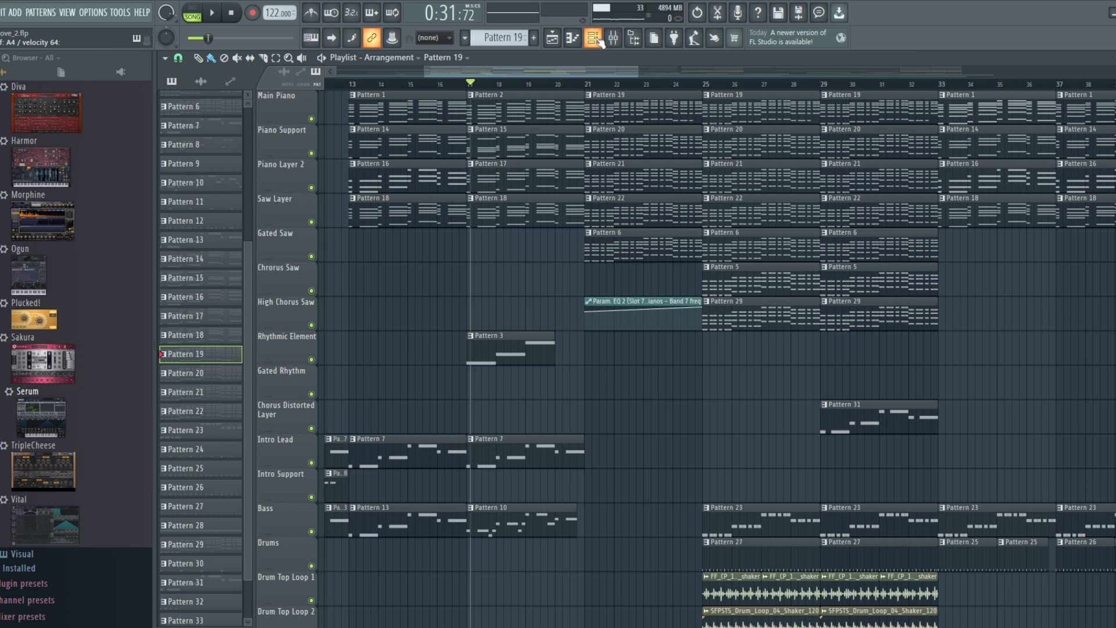
# Show the channel rack and open the Keyzone Classic instrument of the Main Piano.
pyautogui.click(594, 38)
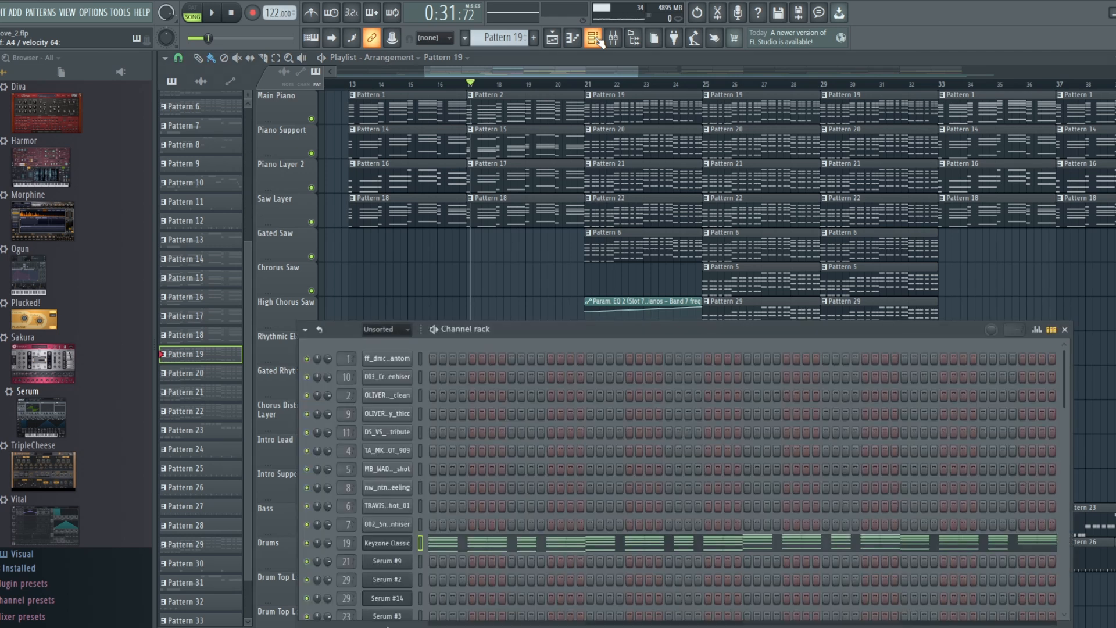
pyautogui.click(407, 542)
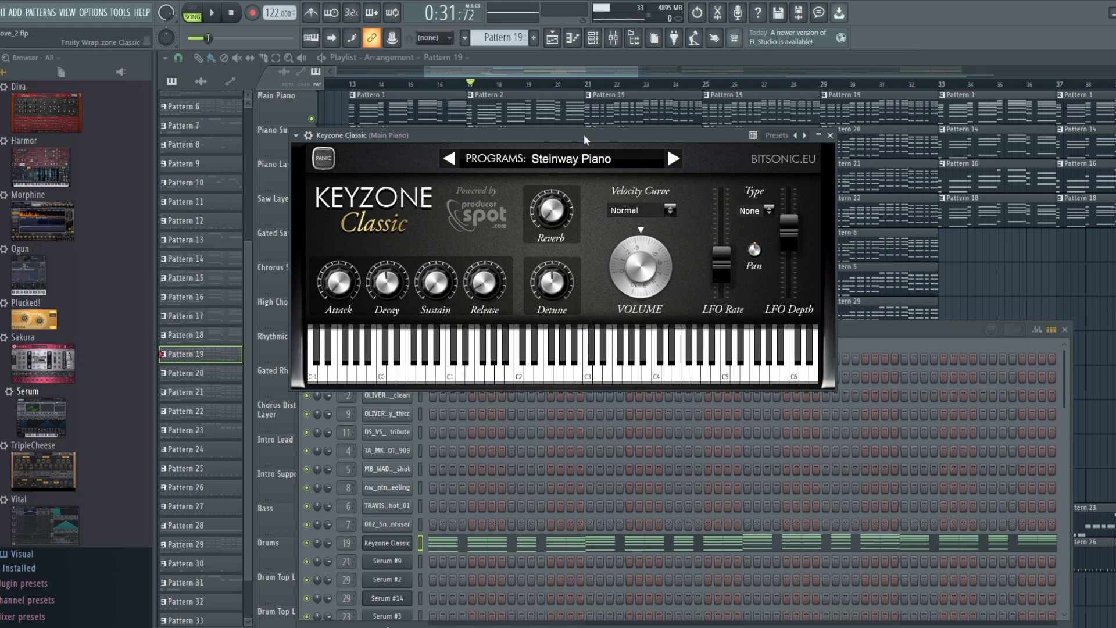
# Open the mixer and inspect the effect chains on the Main Piano and Pianos tracks.
pyautogui.click(596, 44)
pyautogui.click(619, 39)
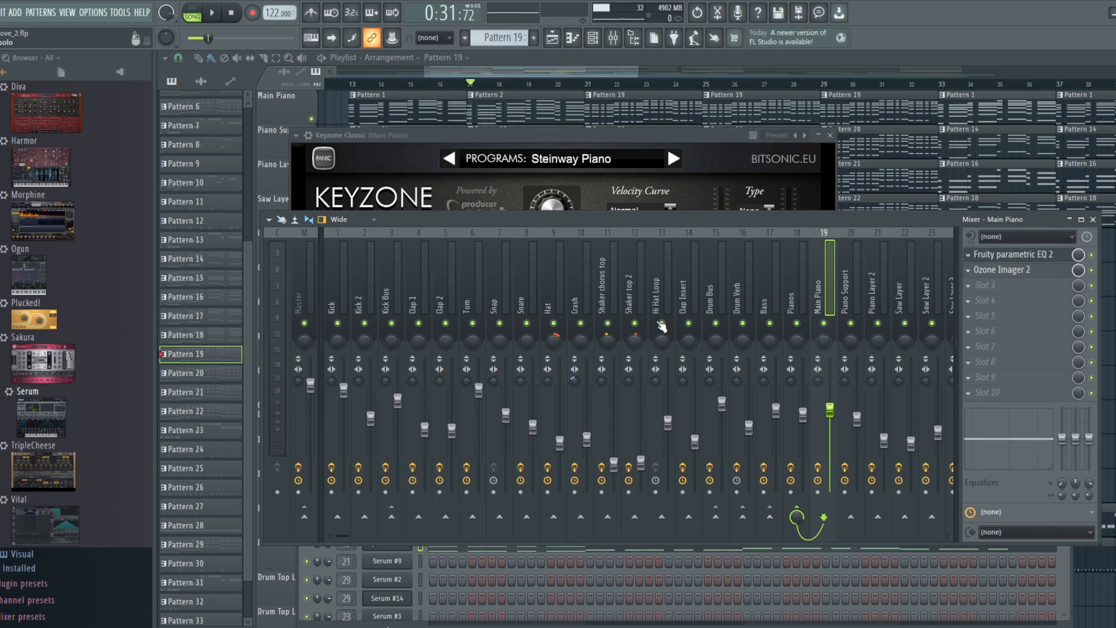
pyautogui.click(796, 273)
pyautogui.click(821, 278)
pyautogui.click(1092, 269)
pyautogui.click(799, 269)
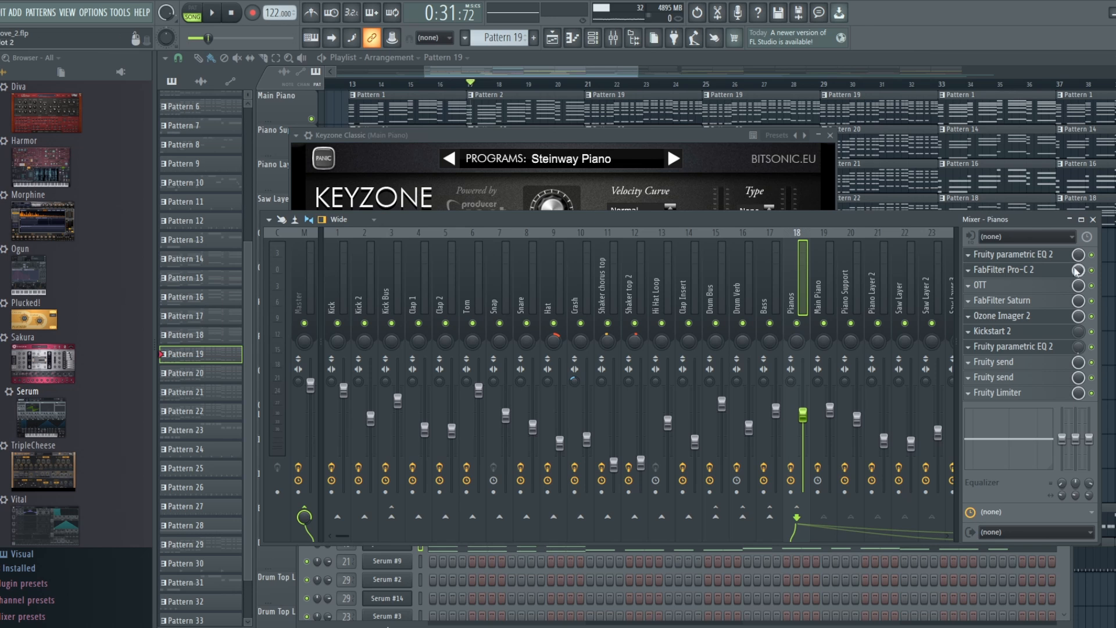
pyautogui.click(1092, 254)
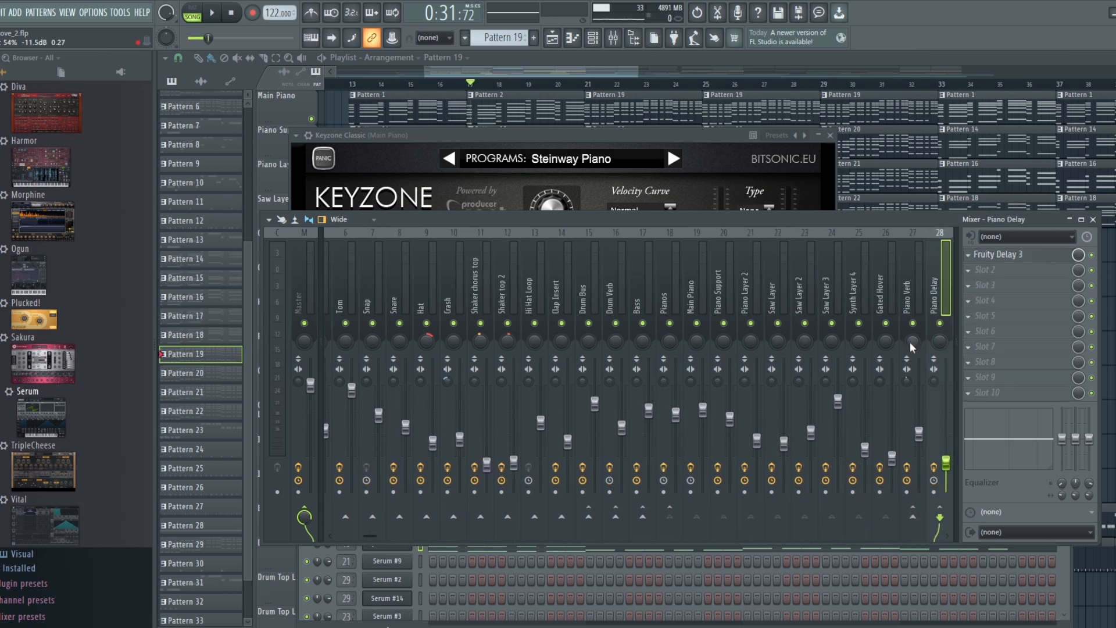
# Mute the Piano Verb and Piano Delay mixer tracks, then return past the Keyzone Classic instrument to the playlist.
pyautogui.click(913, 324)
pyautogui.click(939, 324)
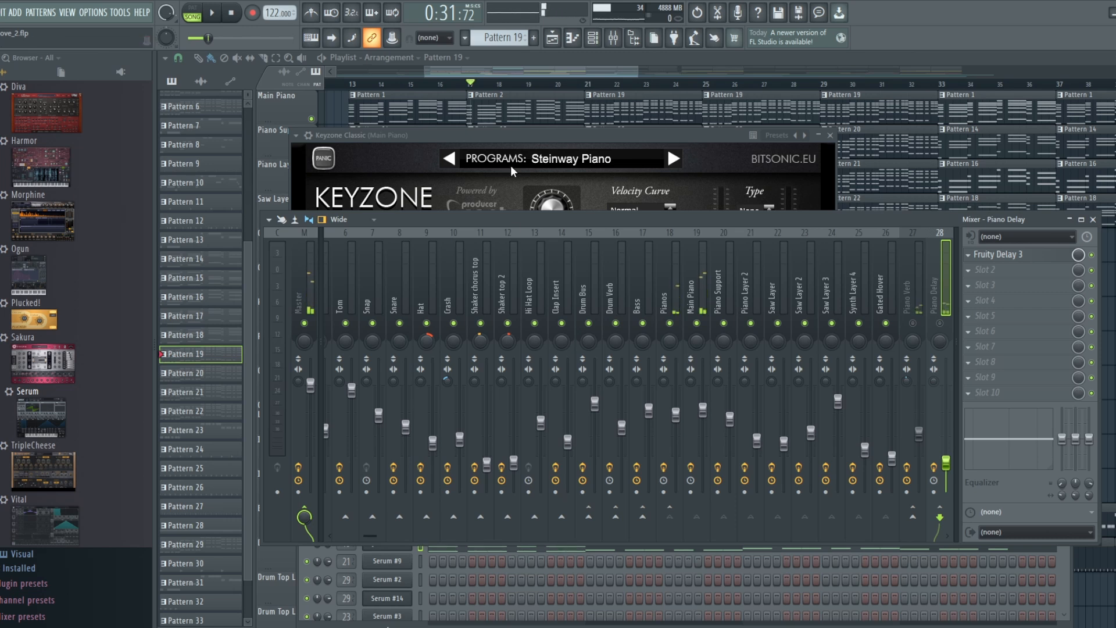
pyautogui.click(549, 134)
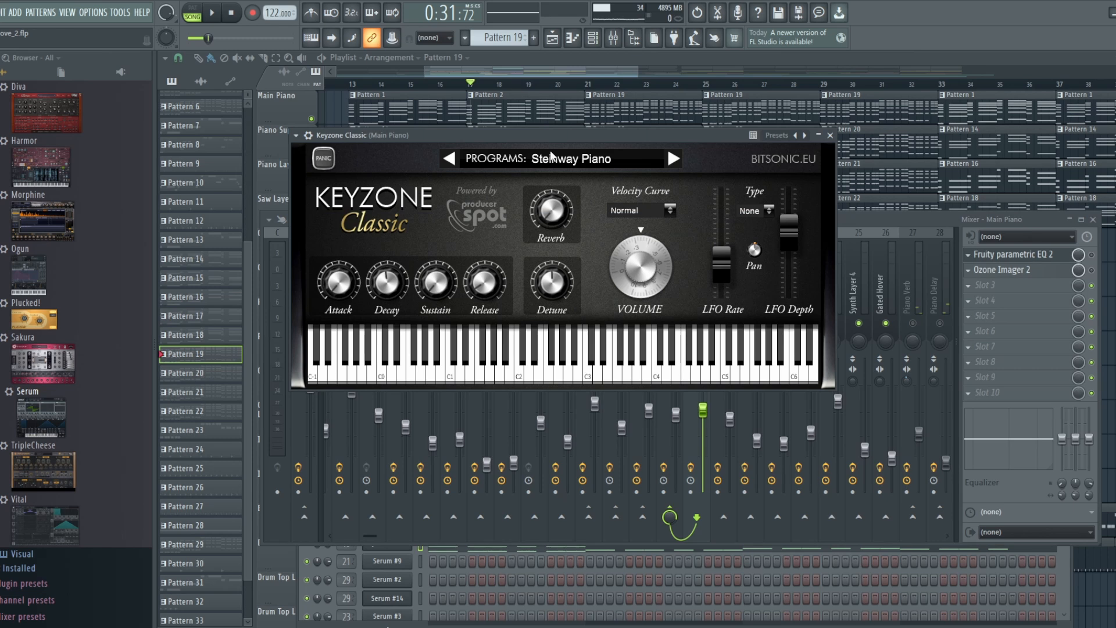
pyautogui.click(526, 93)
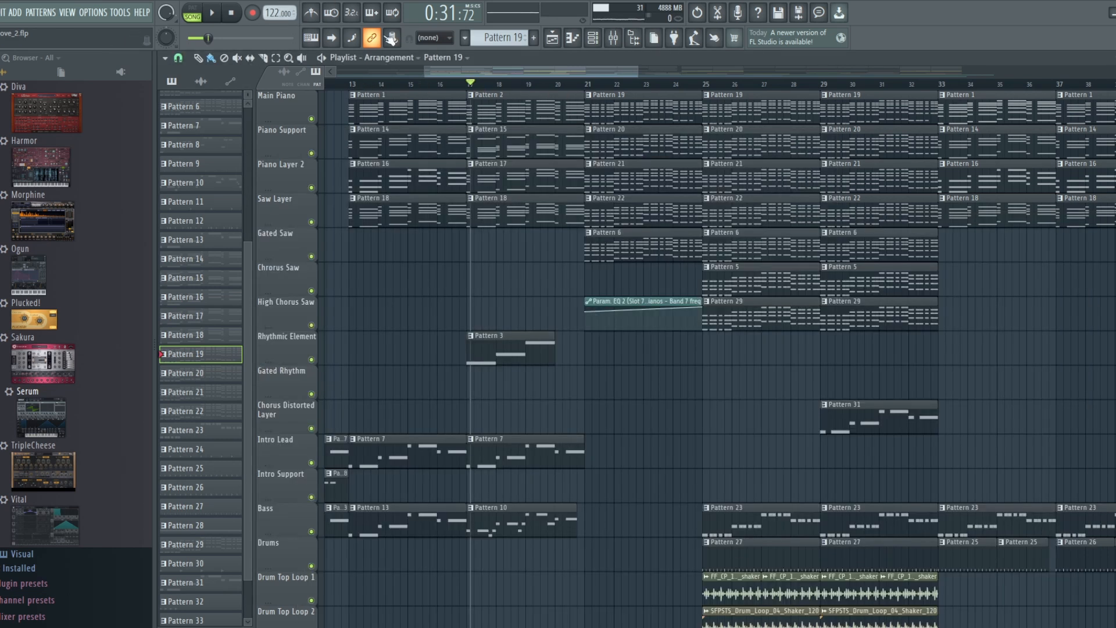
# Select Pattern 1, switch playback to pattern mode, and play the pattern before stopping it.
pyautogui.click(501, 37)
pyautogui.click(536, 46)
pyautogui.click(193, 13)
pyautogui.press('space')
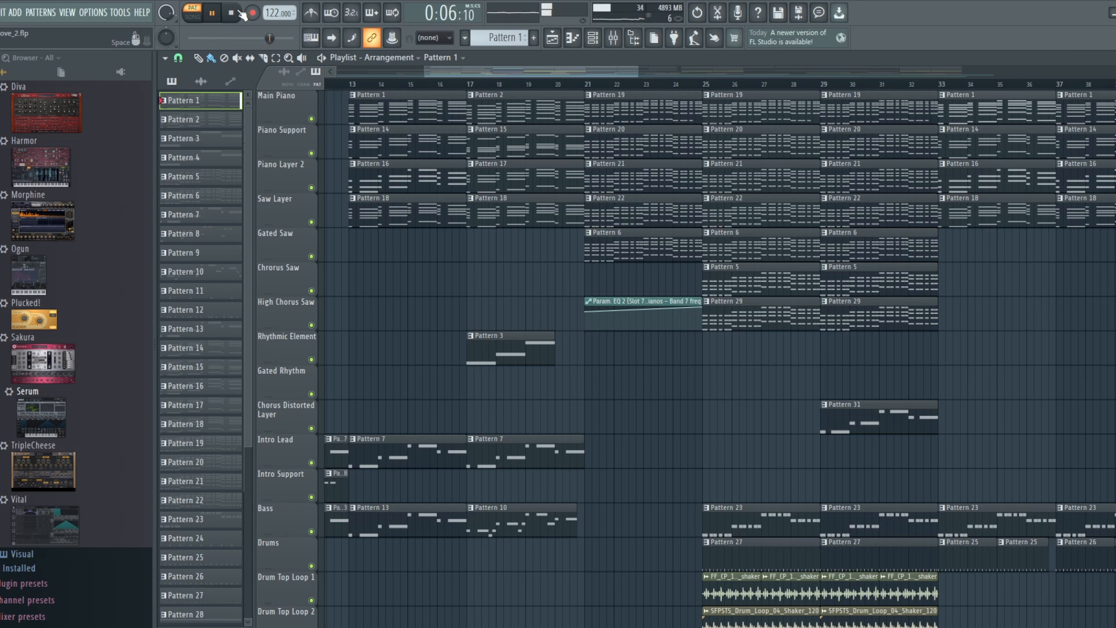
pyautogui.click(239, 11)
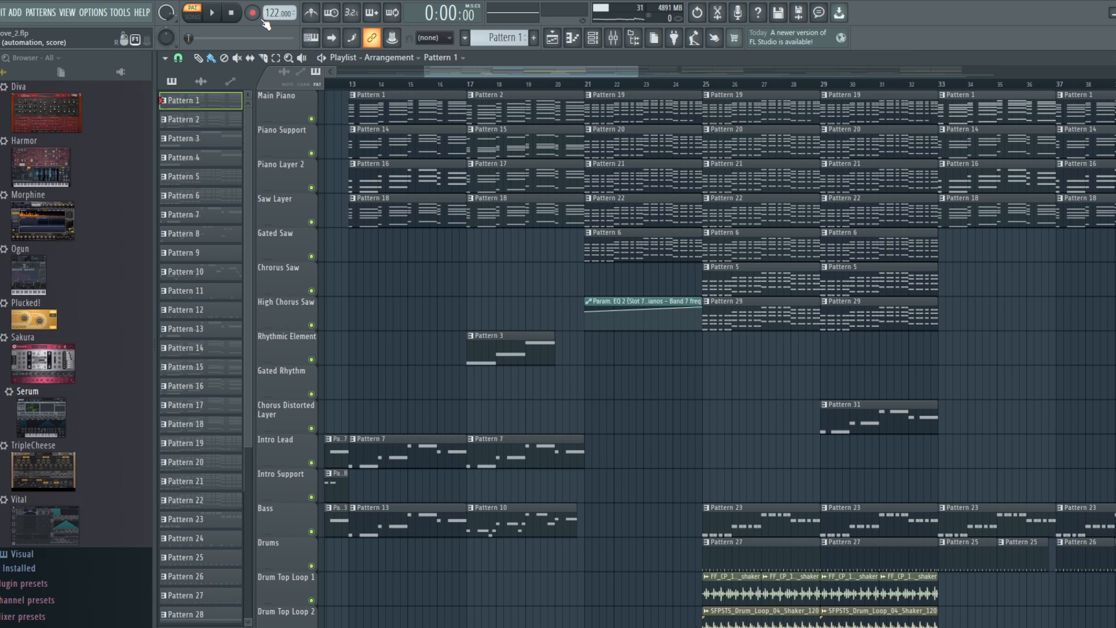
# Select Pattern 19 and listen to it in pattern mode, stopping playback at the end.
pyautogui.click(503, 36)
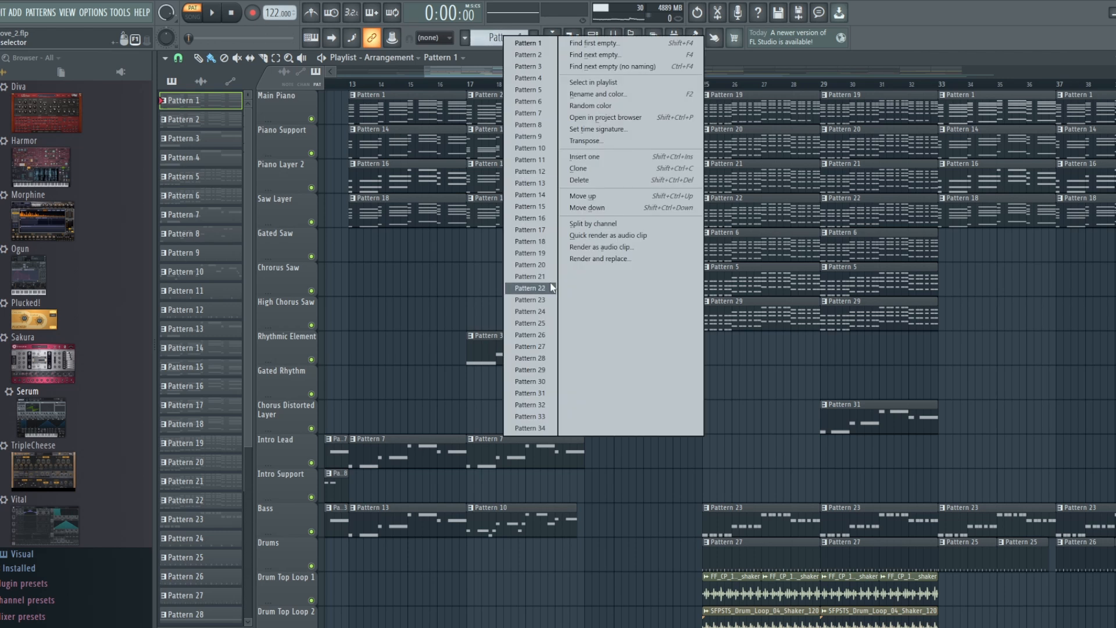
pyautogui.click(511, 288)
pyautogui.click(212, 12)
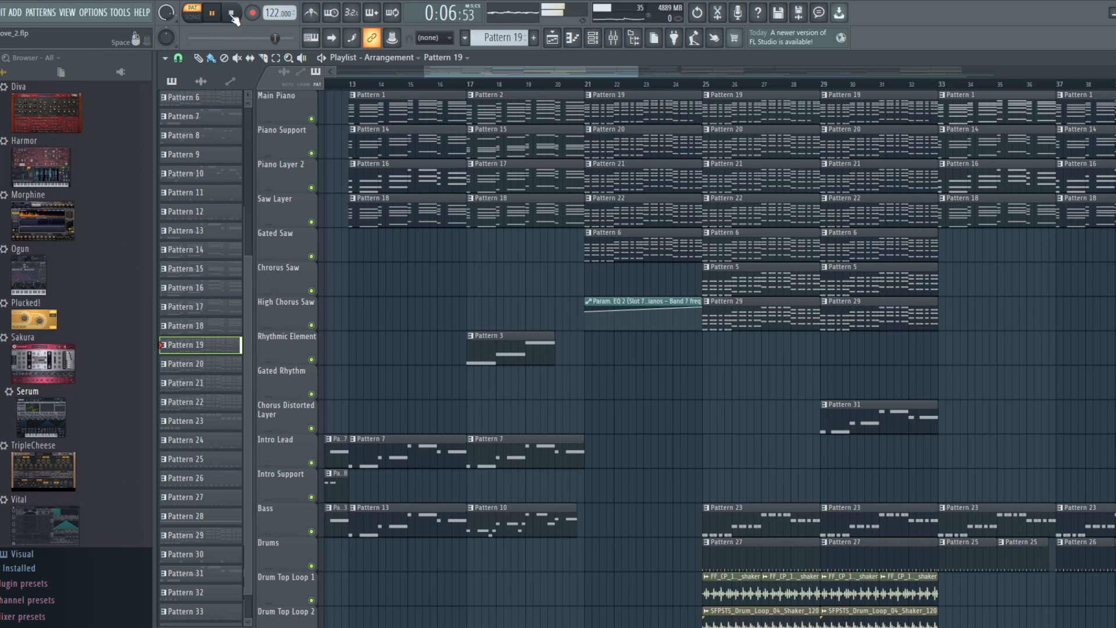
pyautogui.click(232, 14)
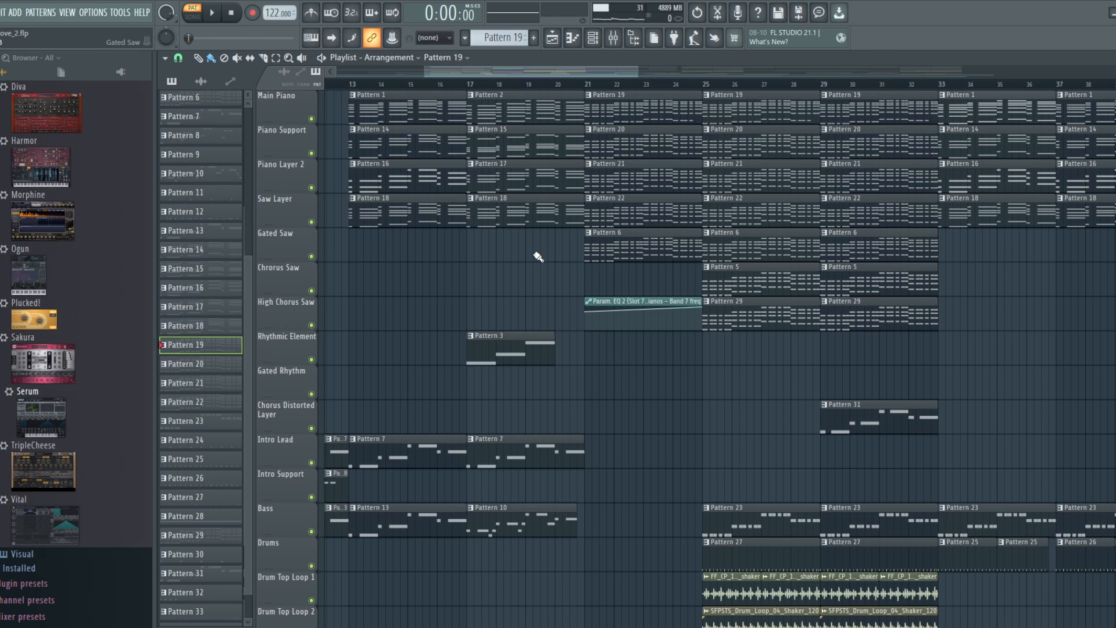
# Open the Main Piano's Pattern 1 clip in the piano roll, examine its chord notes, and return to the playlist.
pyautogui.doubleClick(403, 103)
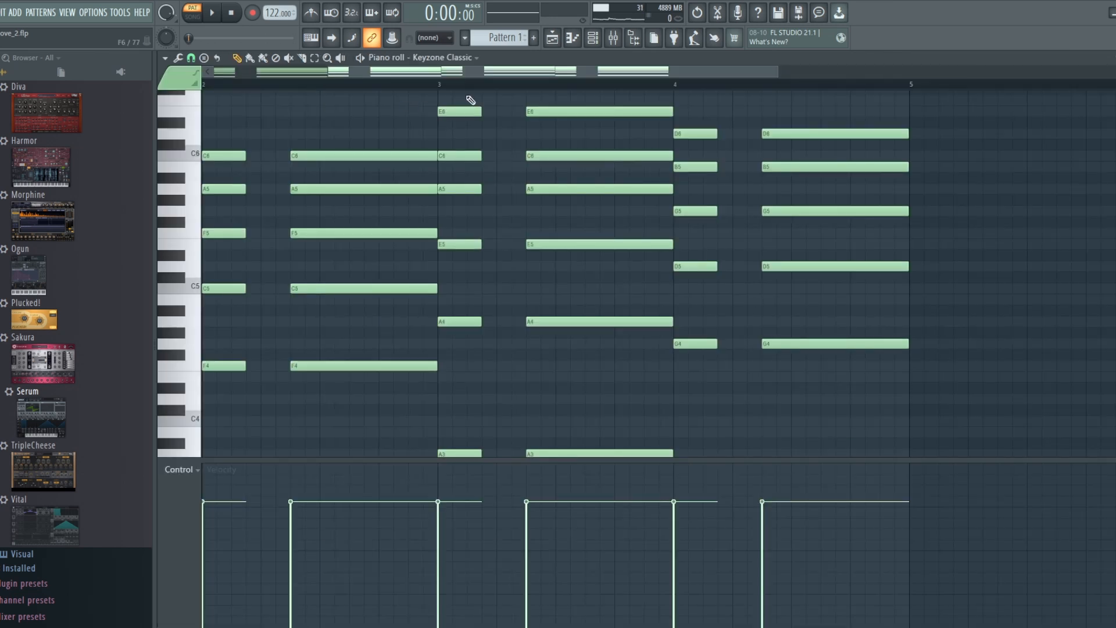
pyautogui.moveTo(544, 72); pyautogui.dragTo(371, 73)
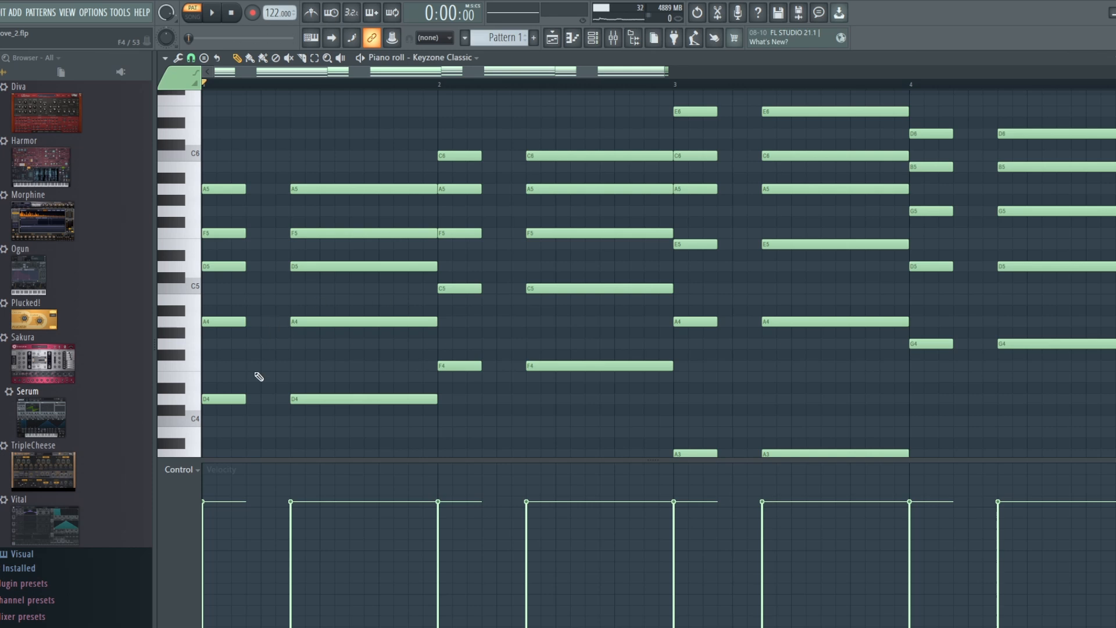
pyautogui.scroll(-3, 280, 357)
pyautogui.scroll(1, 280, 357)
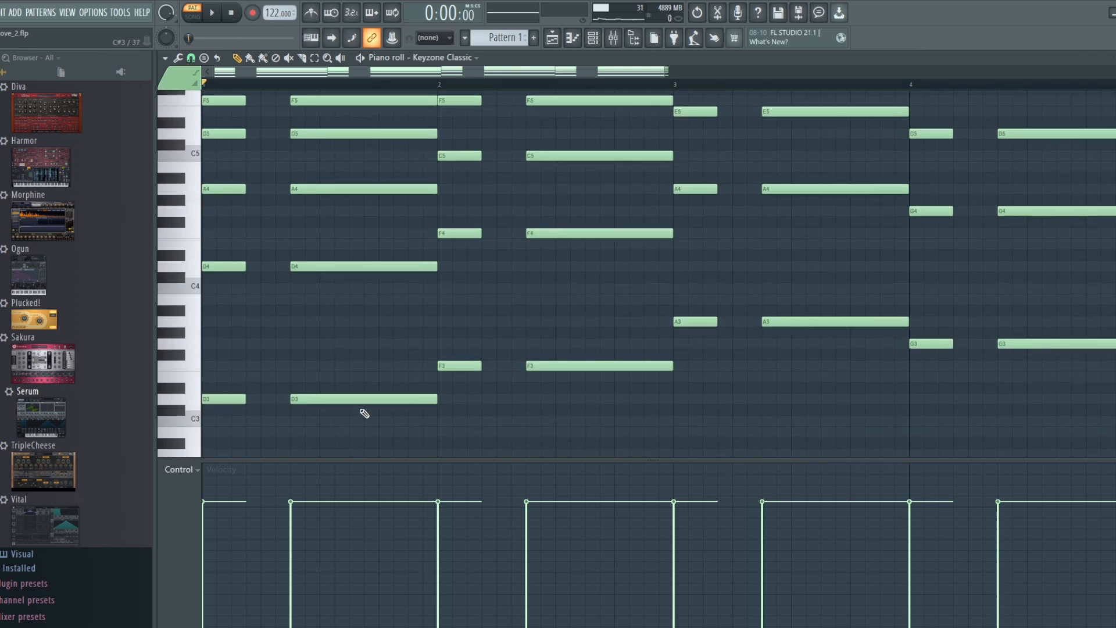
pyautogui.scroll(2, 364, 411)
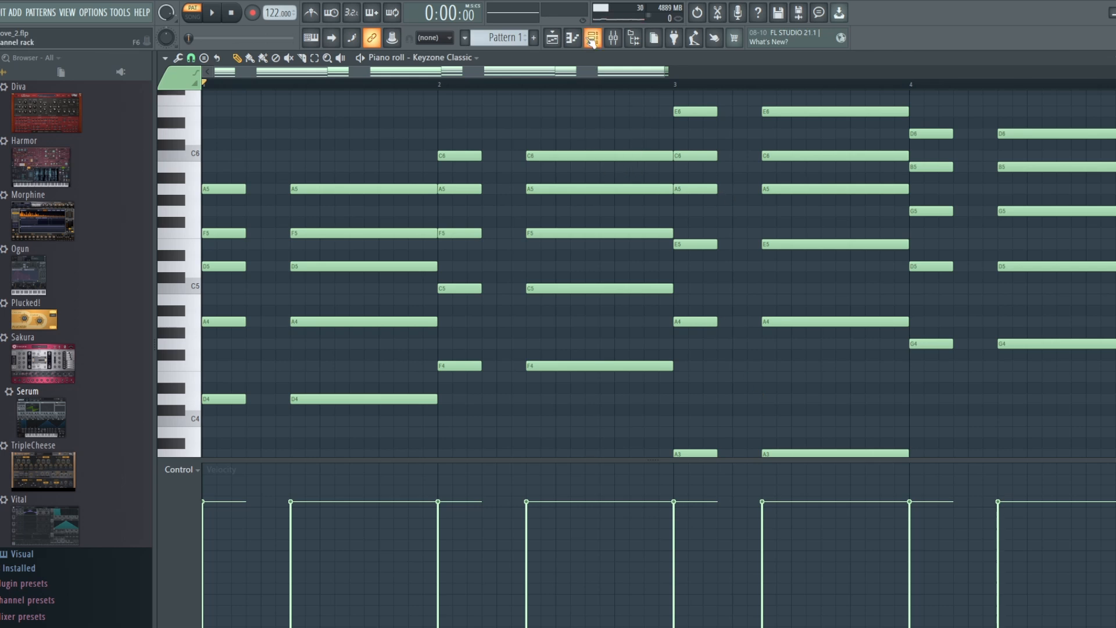
pyautogui.click(552, 38)
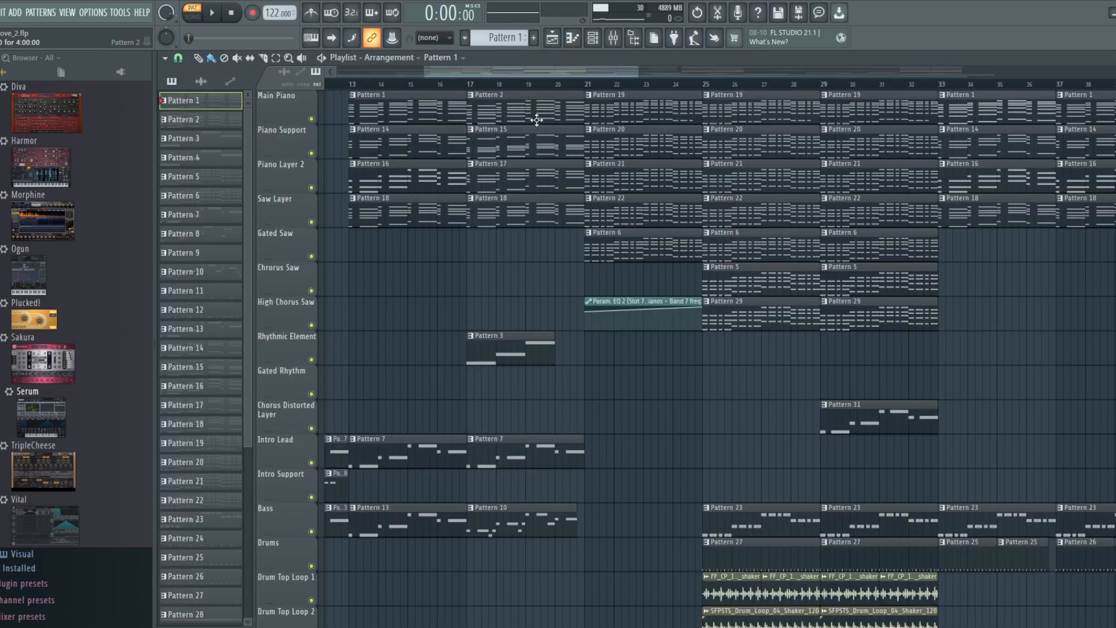
# Select Pattern 14, show its Serum #8 Piano Support instrument, and listen to the pattern.
pyautogui.click(501, 38)
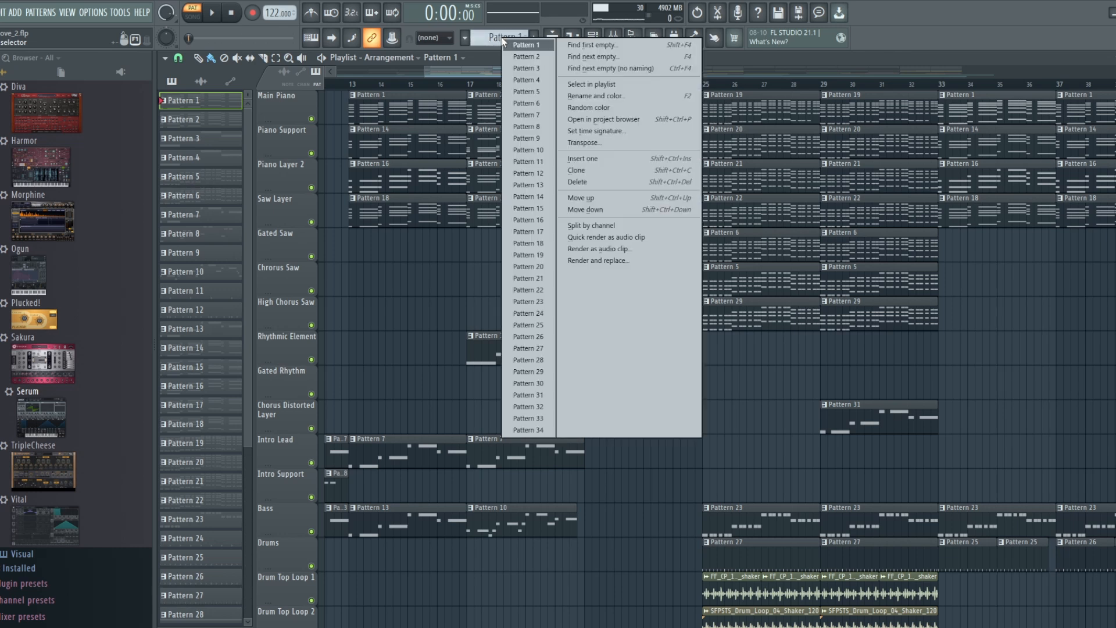
pyautogui.click(528, 196)
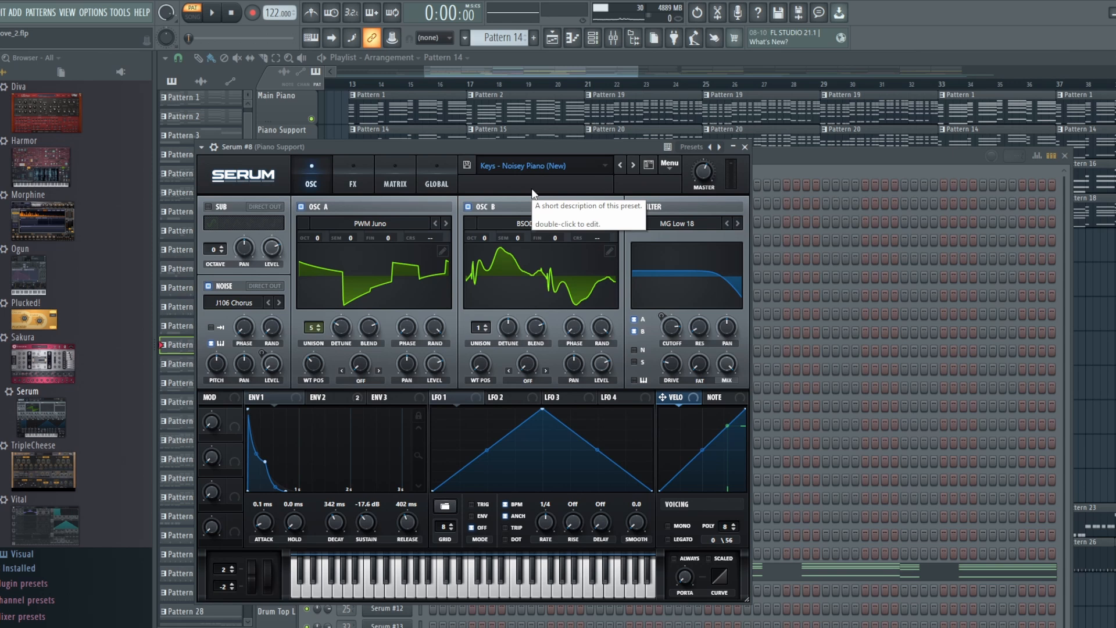
pyautogui.click(216, 13)
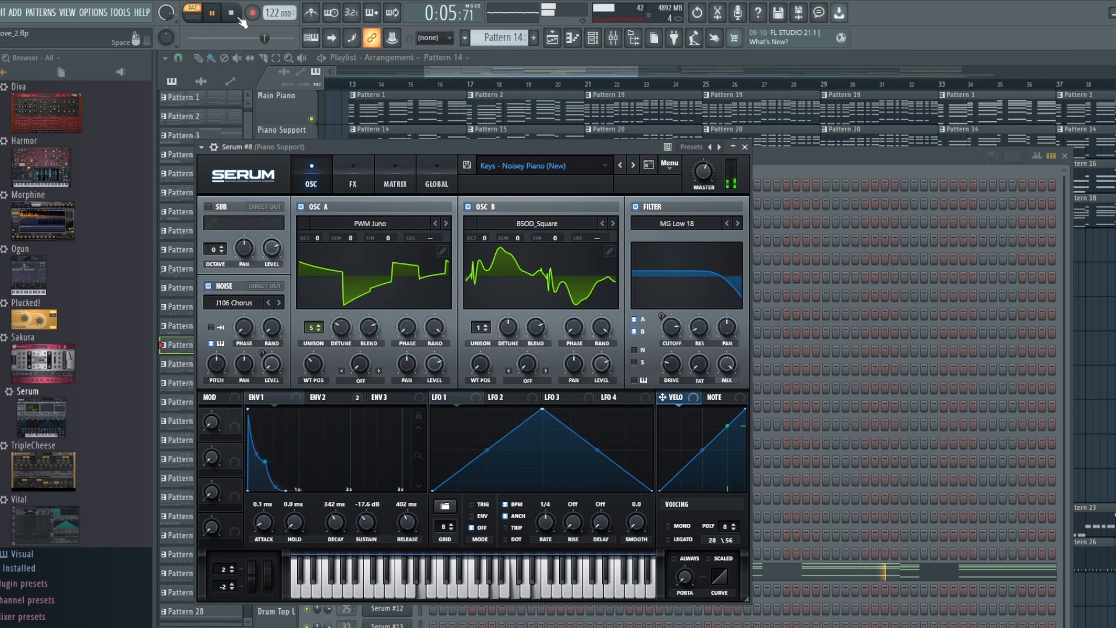
pyautogui.click(239, 18)
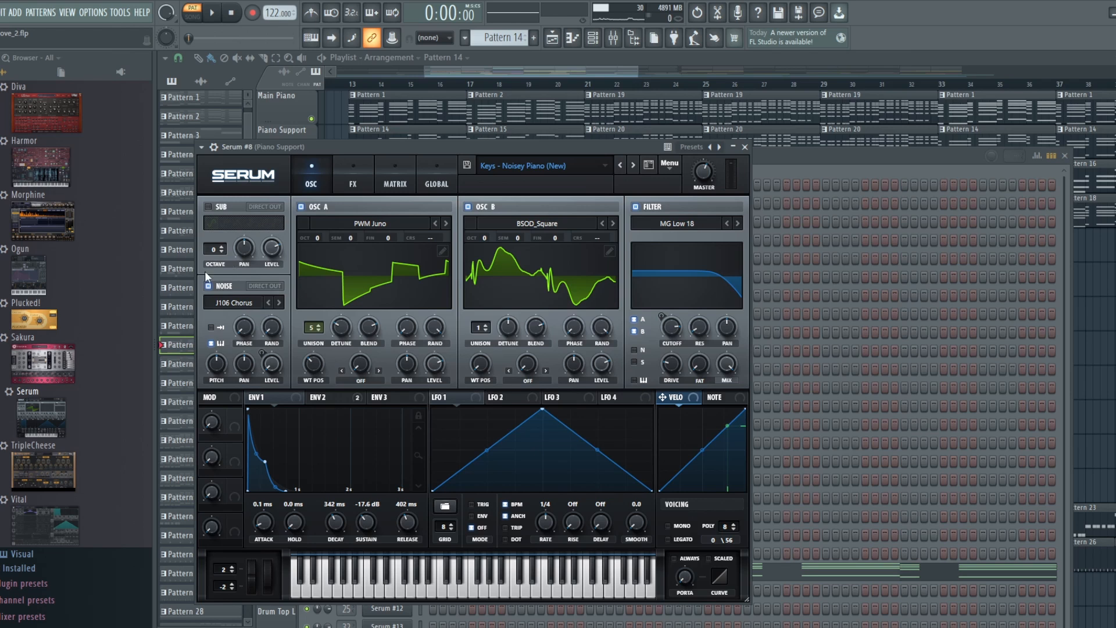
# Compare Pattern 14 with Serum #8's noise oscillator off and on, leaving it on, and return to the playlist.
pyautogui.click(207, 285)
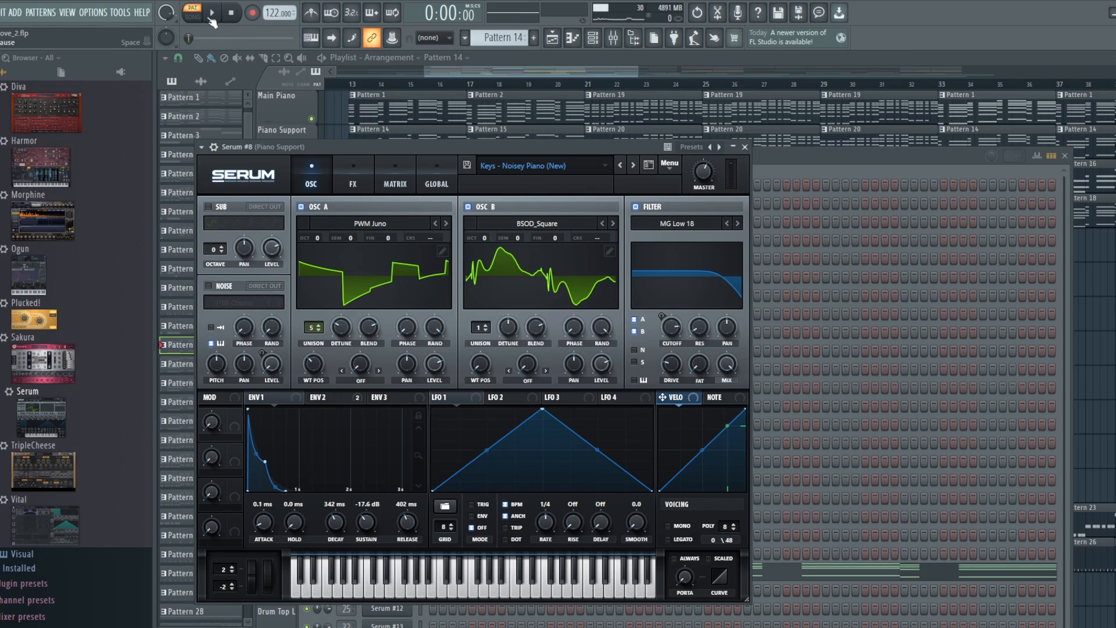
pyautogui.press('space')
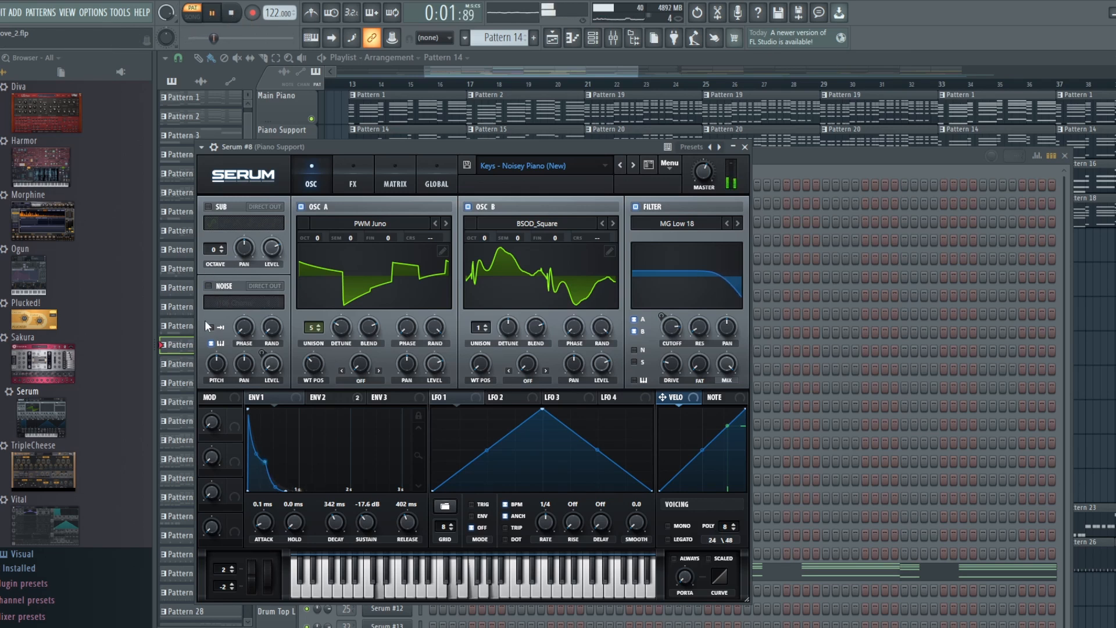
pyautogui.click(209, 286)
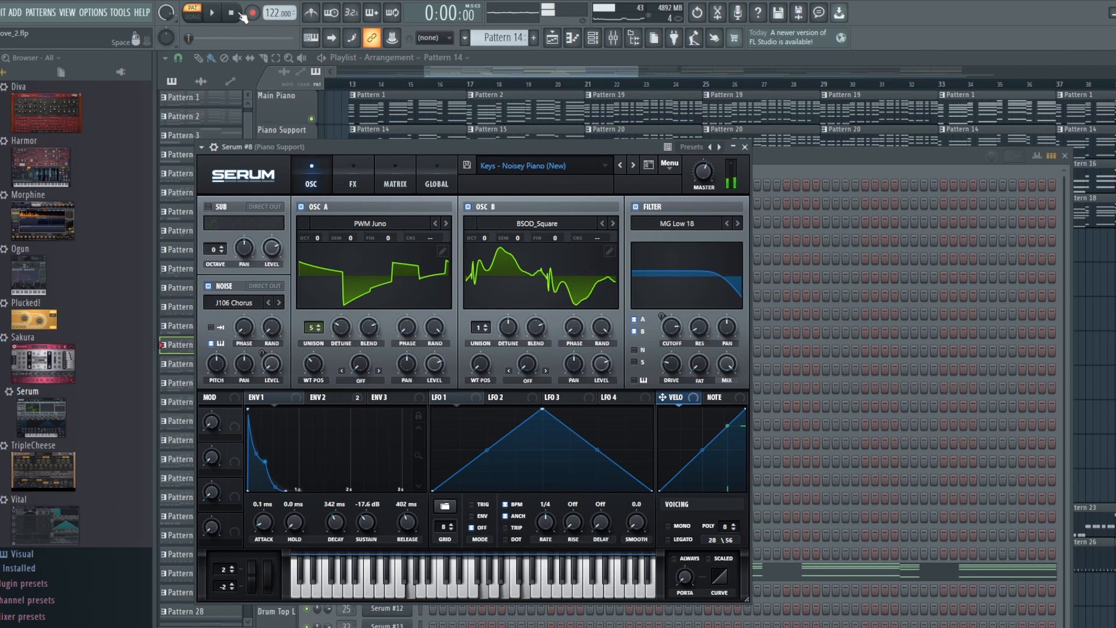
pyautogui.click(240, 15)
pyautogui.click(448, 74)
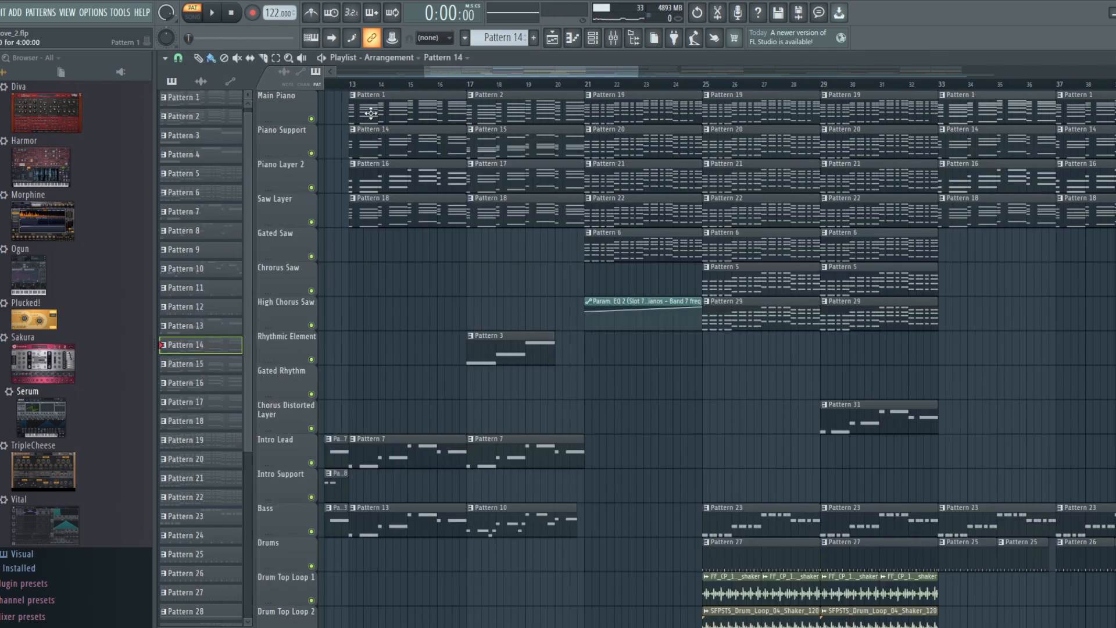
# Play the song with only Main Piano and Piano Support active, toggle Piano Support to compare, and restore all playlist tracks.
pyautogui.rightClick(316, 121)
pyautogui.click(311, 153)
pyautogui.press('space')
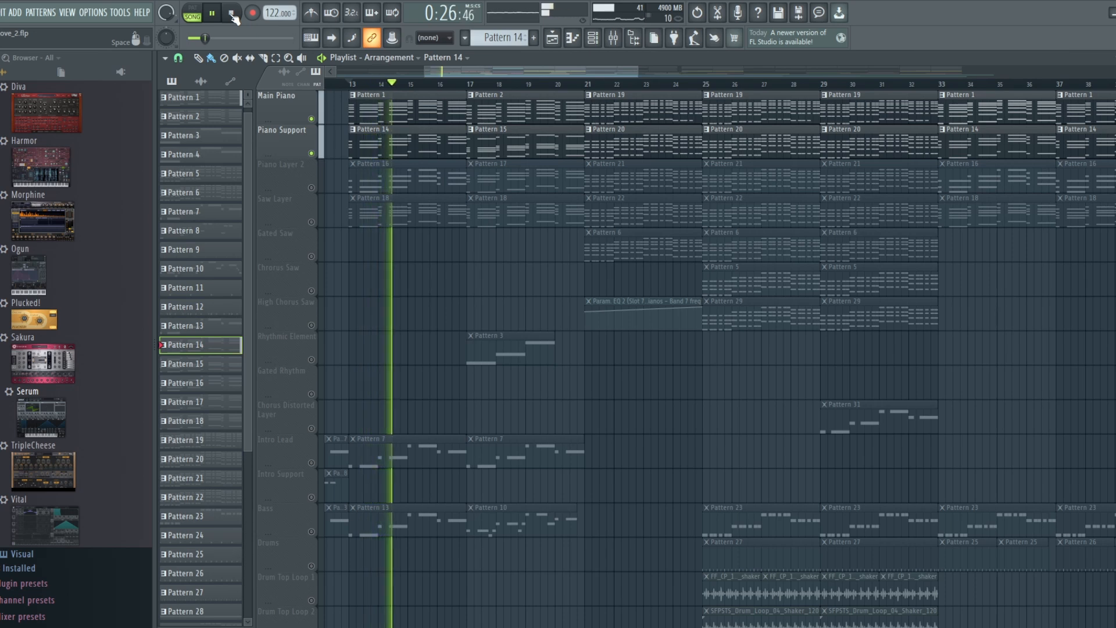
pyautogui.click(311, 153)
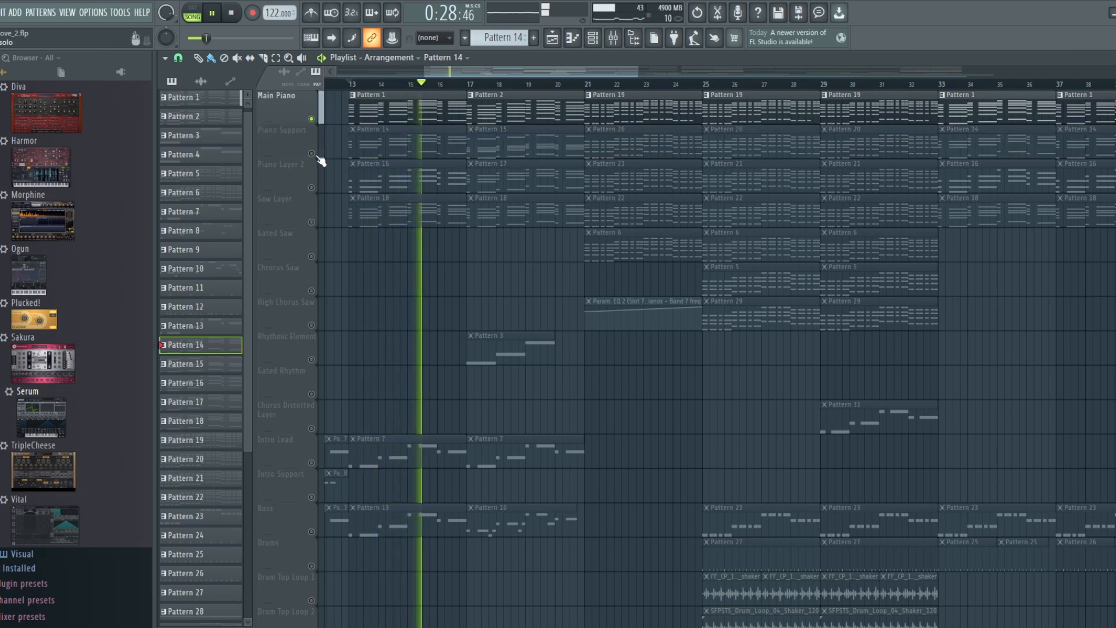
pyautogui.click(312, 154)
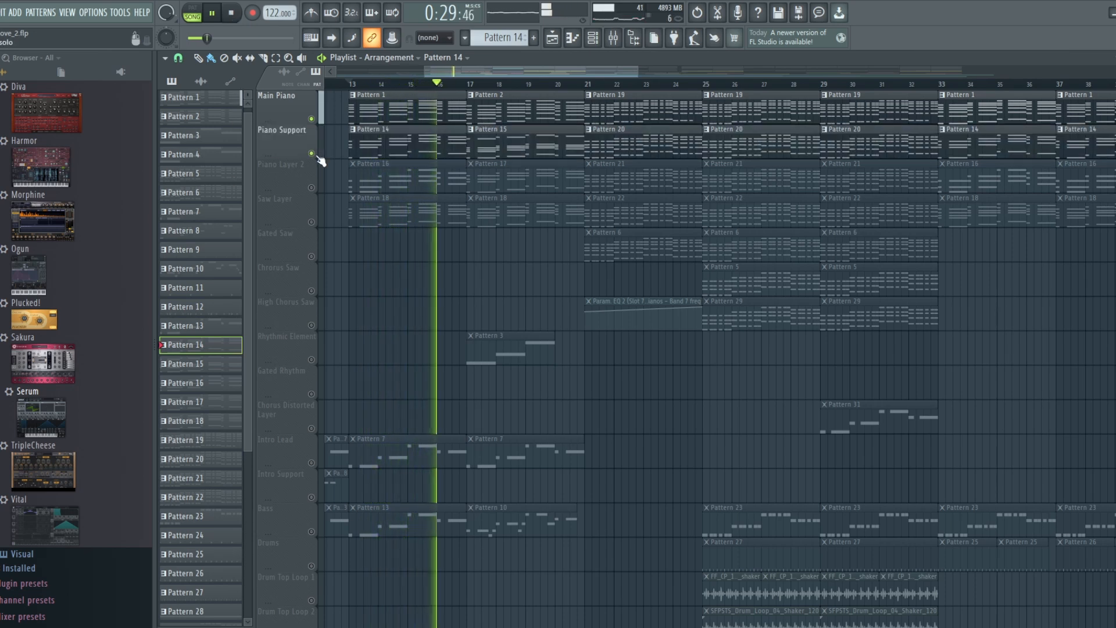
pyautogui.click(235, 12)
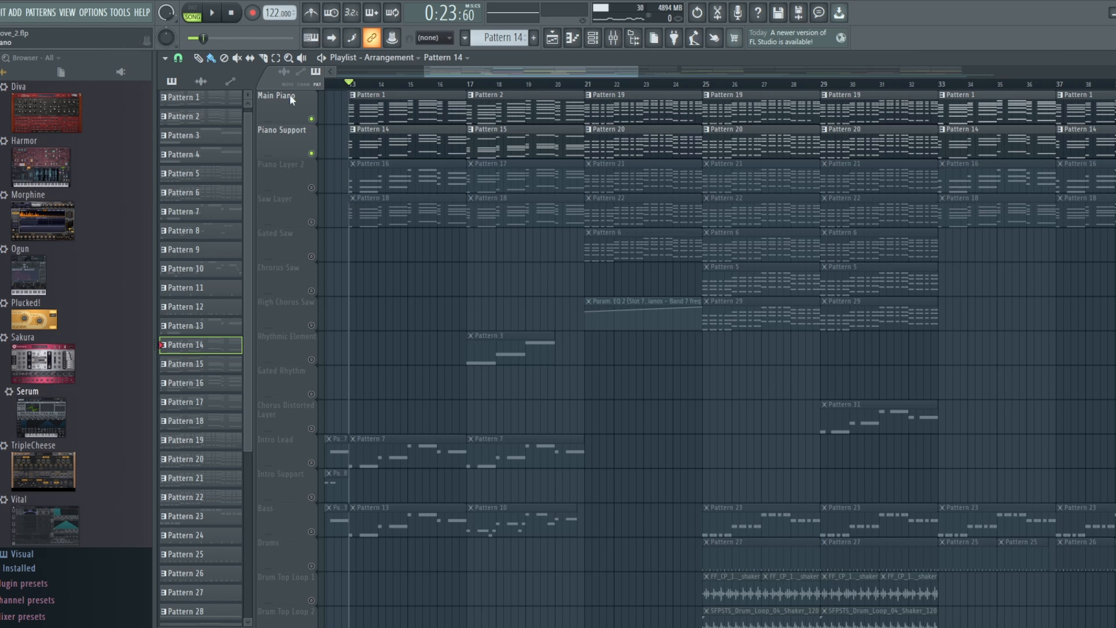
pyautogui.rightClick(312, 119)
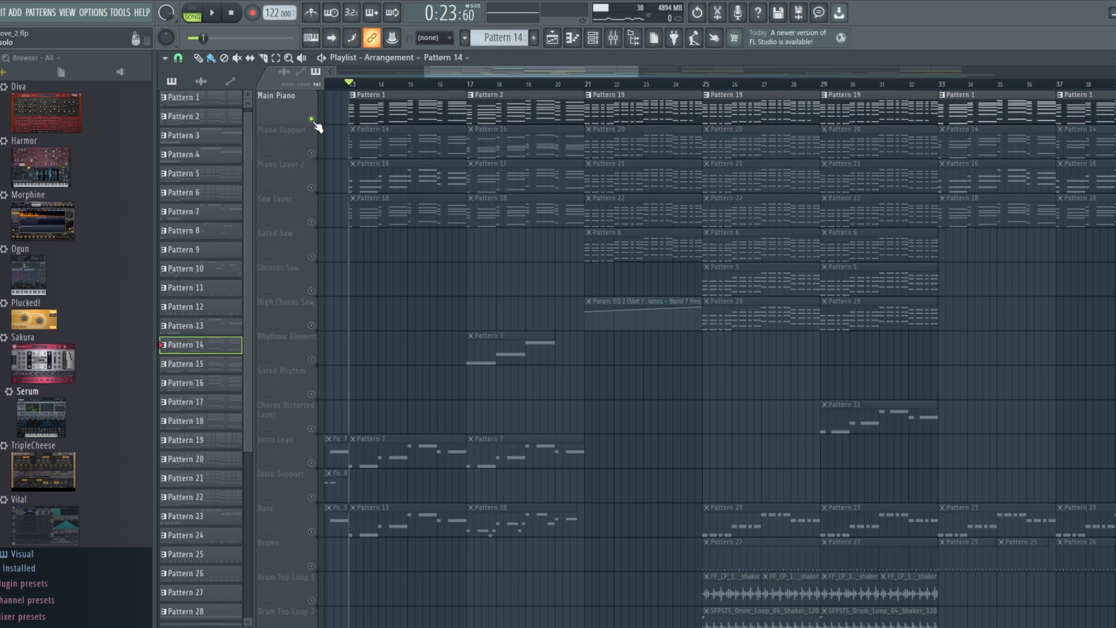
pyautogui.rightClick(311, 119)
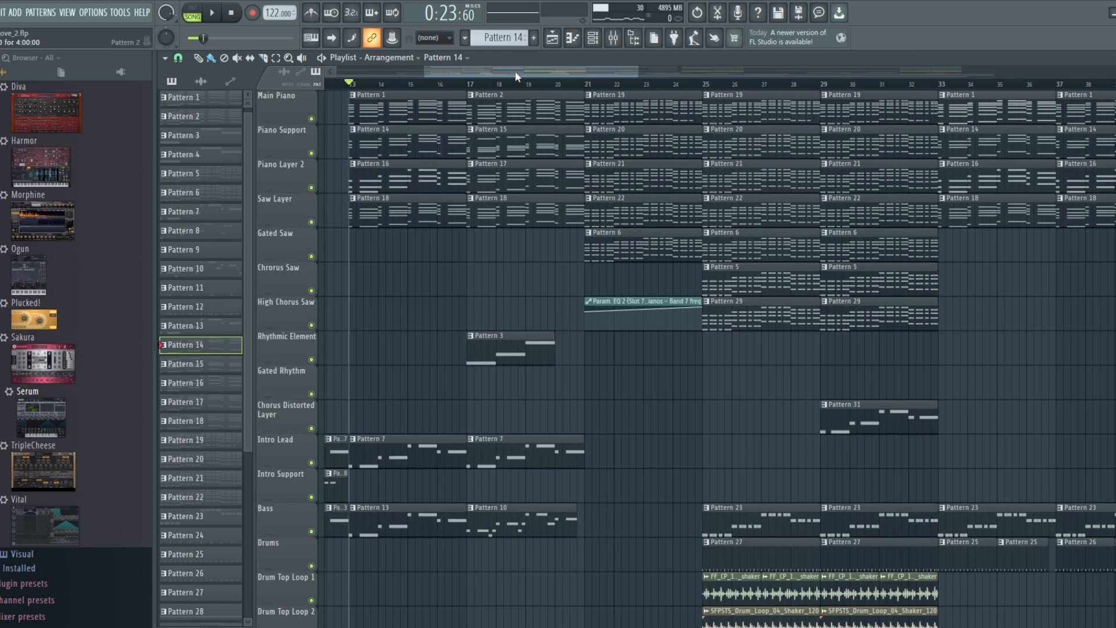
# Select Pattern 16 and open its Serum #9 Piano Layer 2 instrument from the channel rack.
pyautogui.click(507, 39)
pyautogui.click(538, 224)
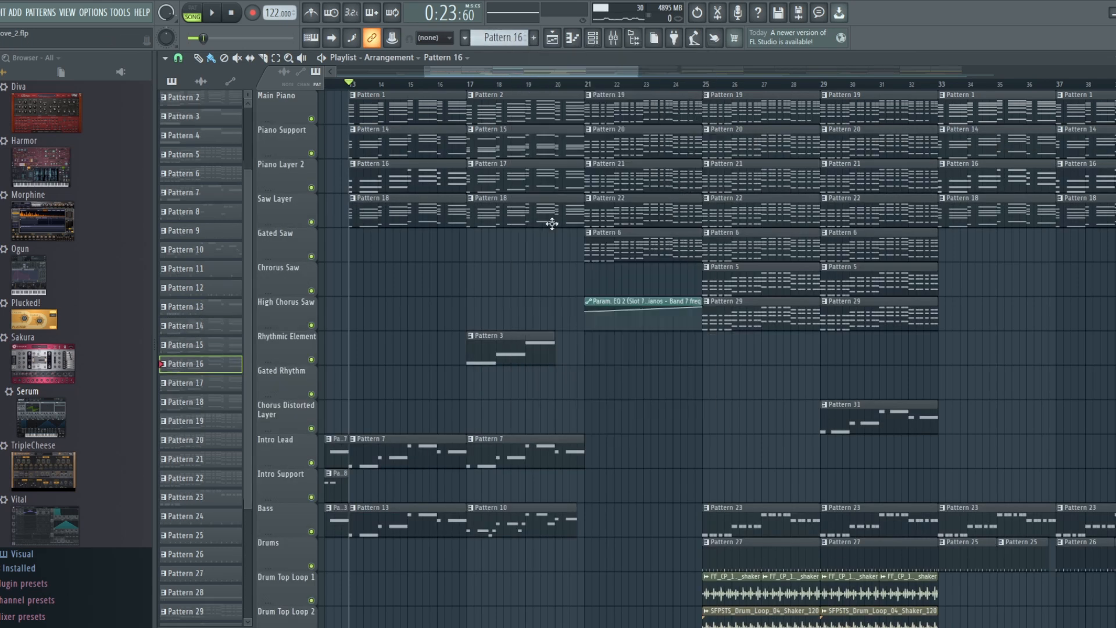
pyautogui.click(594, 38)
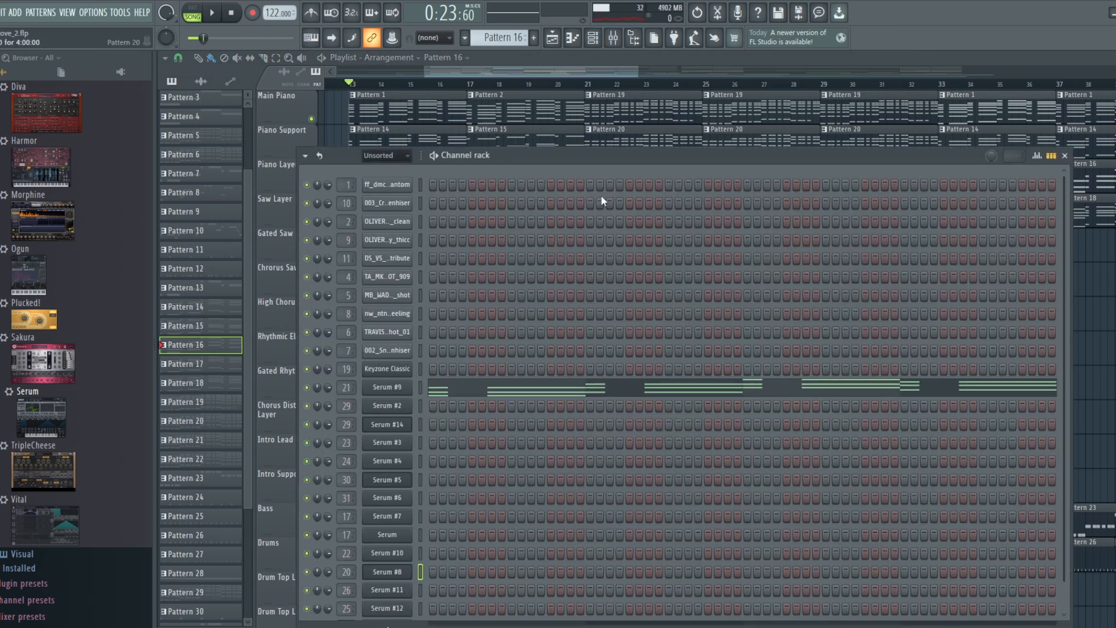
pyautogui.click(393, 386)
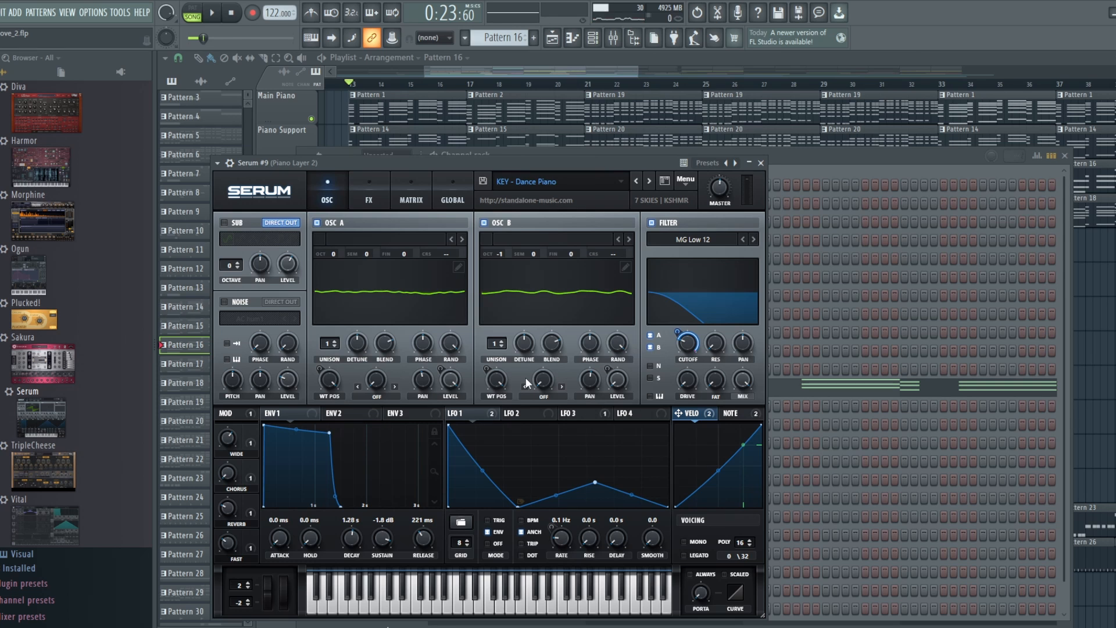
# Switch playback to pattern mode and listen to Pattern 16 through the Piano Layer 2 instrument.
pyautogui.click(192, 12)
pyautogui.click(213, 12)
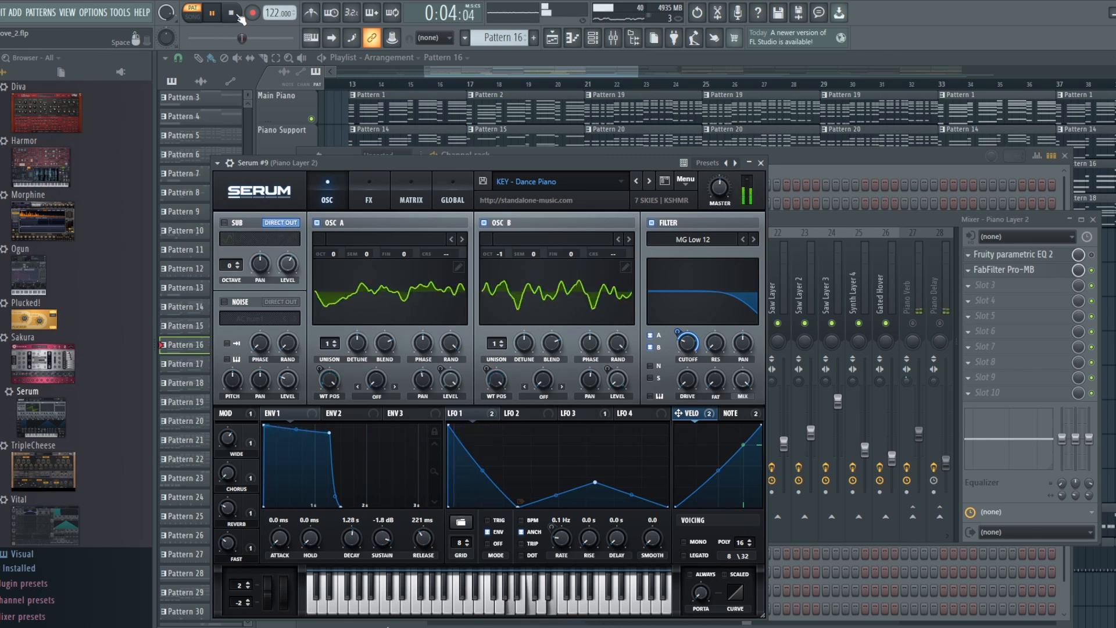
pyautogui.click(231, 13)
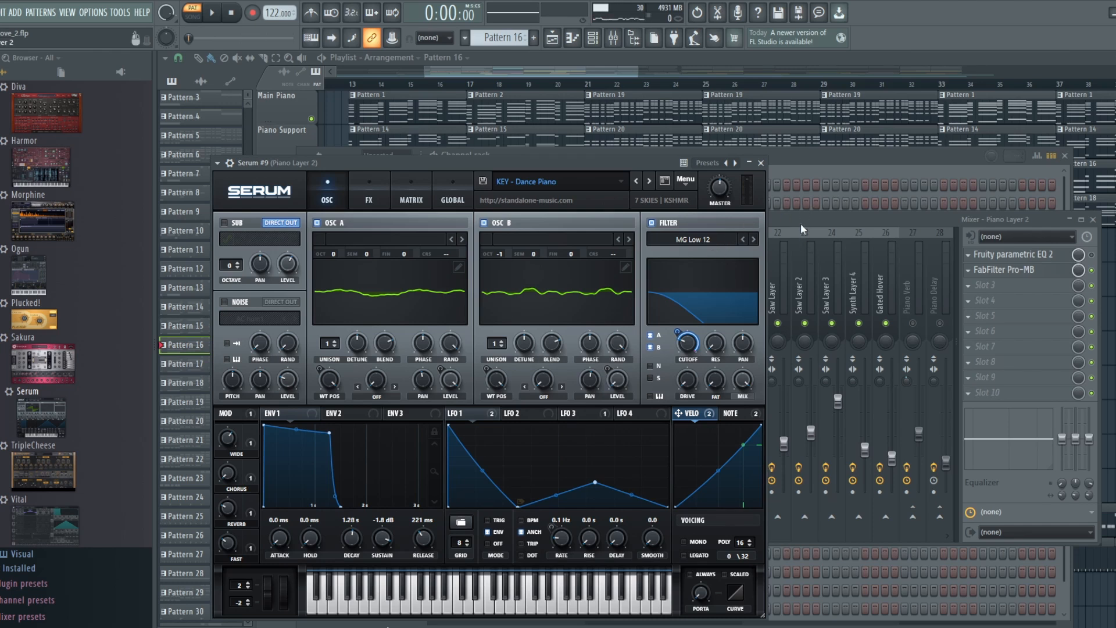
# Open Fruity parametric EQ 2 on the Piano Layer 2 mixer track, enable it, and listen to Pattern 16 through it.
pyautogui.click(883, 217)
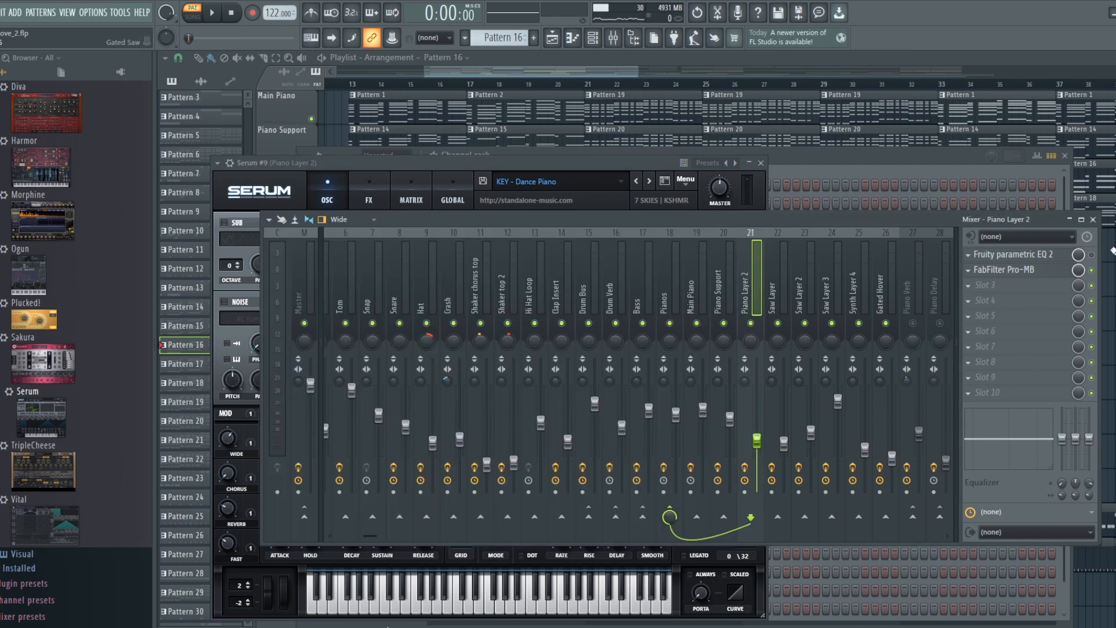
pyautogui.click(1069, 256)
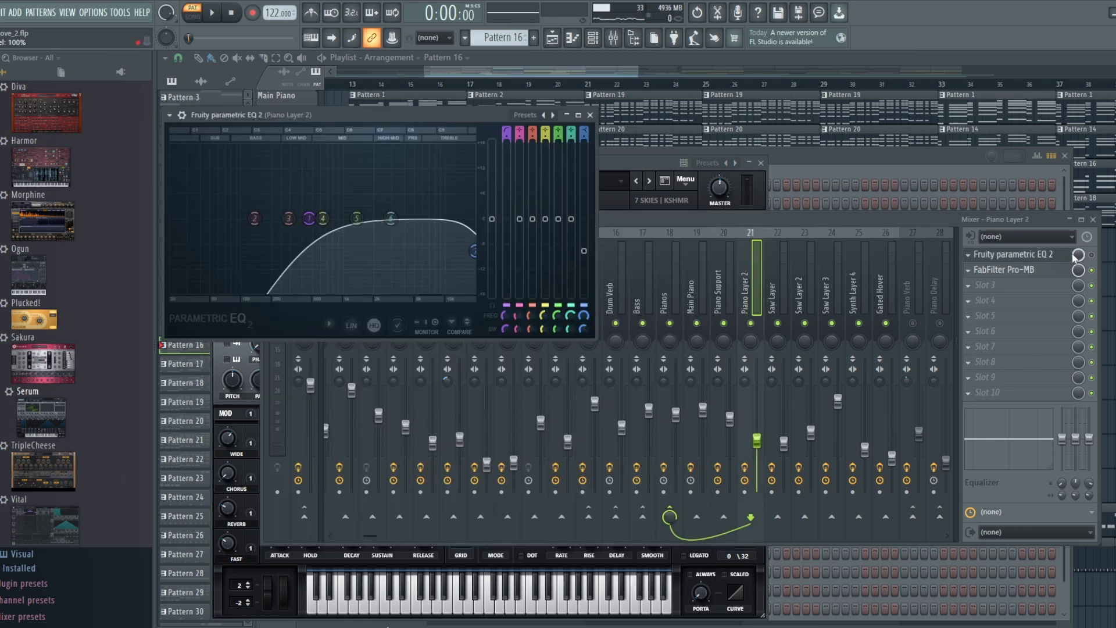
pyautogui.click(1094, 267)
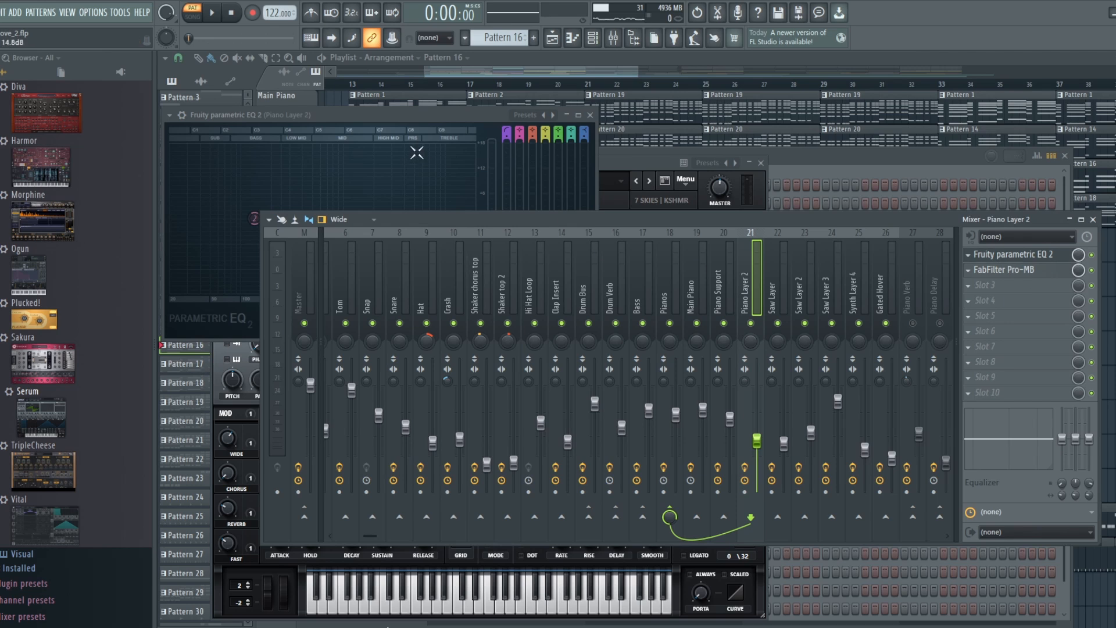
pyautogui.click(422, 118)
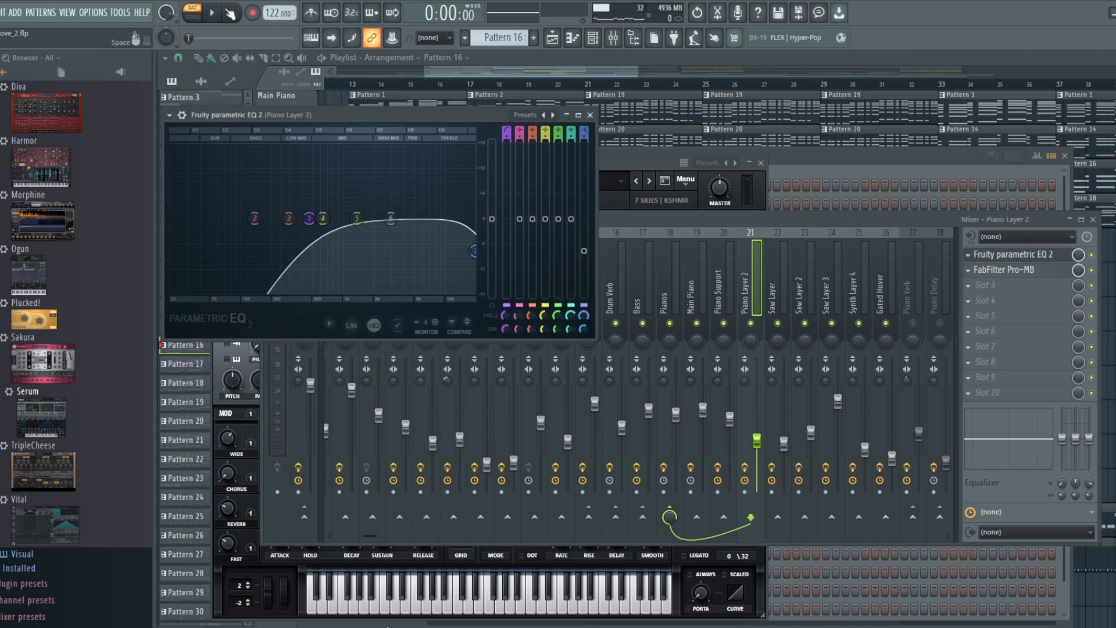
pyautogui.press('space')
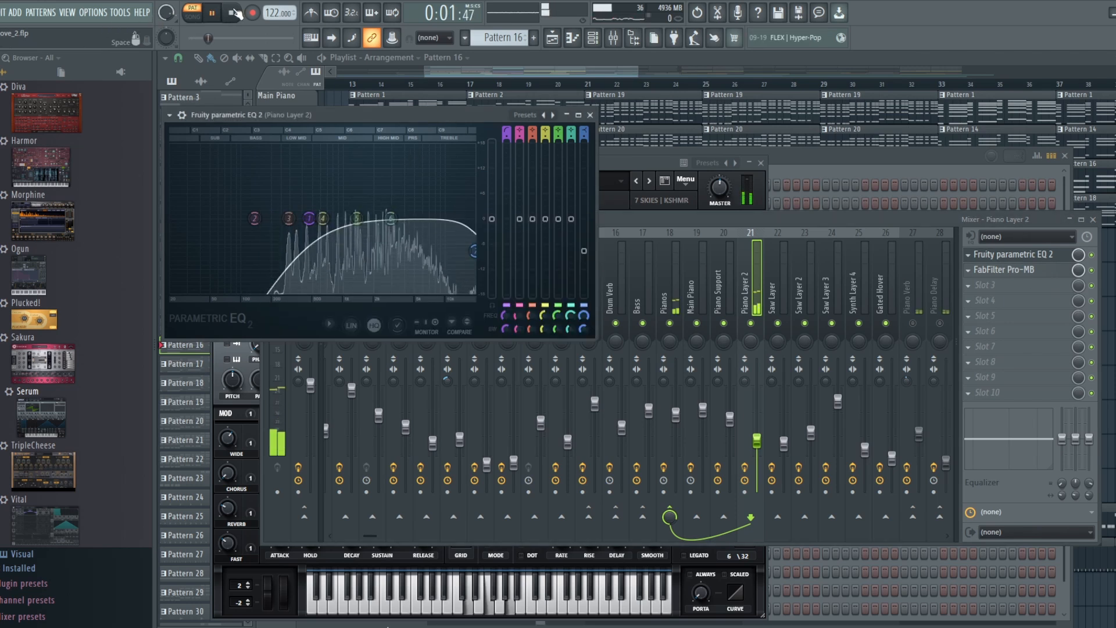
pyautogui.click(233, 12)
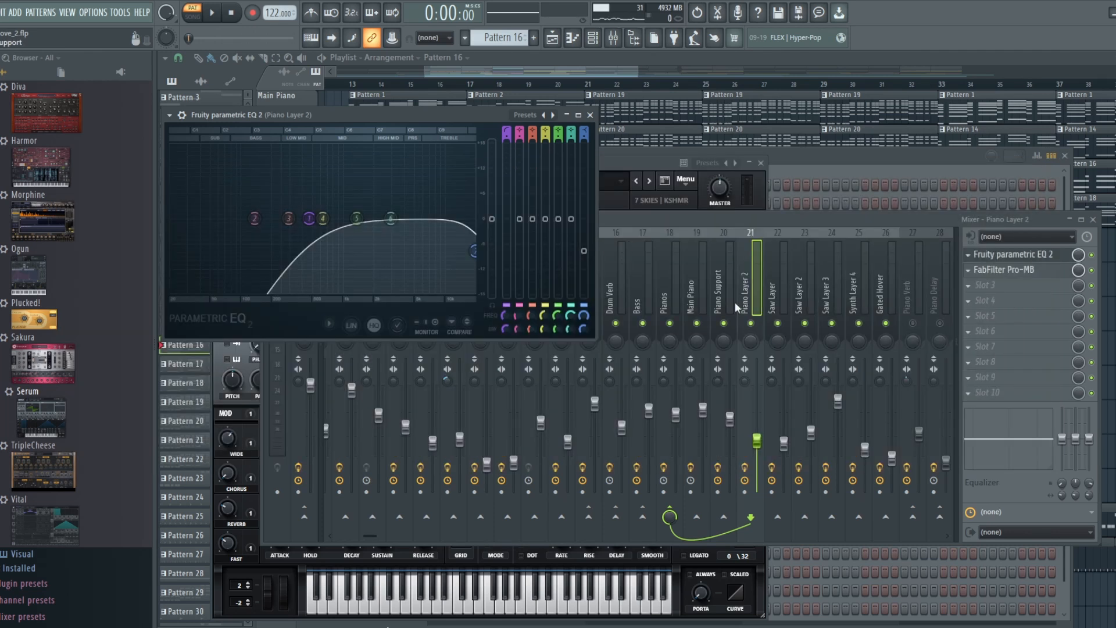
# Open the Pattern 16 clip in the piano roll, examine its chords from the beginning, and return to the playlist.
pyautogui.click(538, 66)
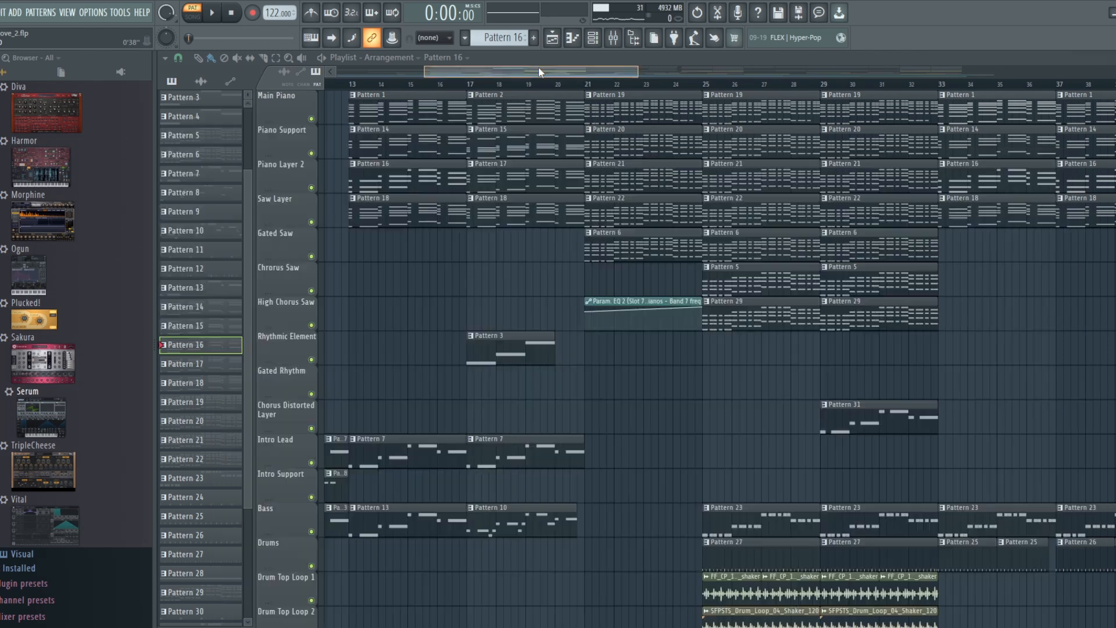
pyautogui.doubleClick(403, 172)
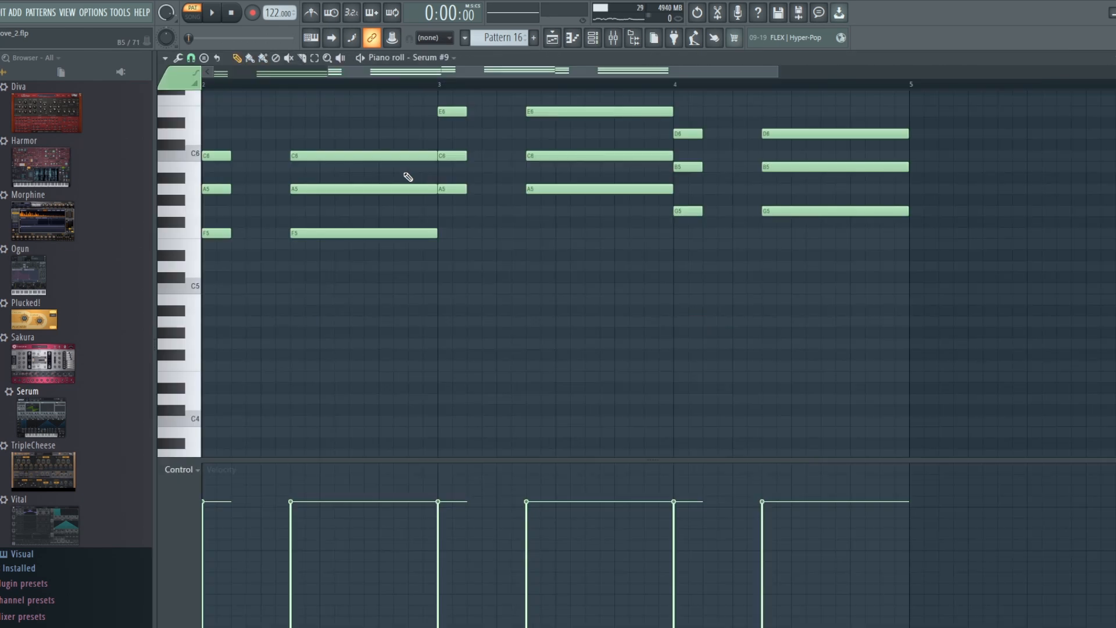
pyautogui.scroll(3, 388, 227)
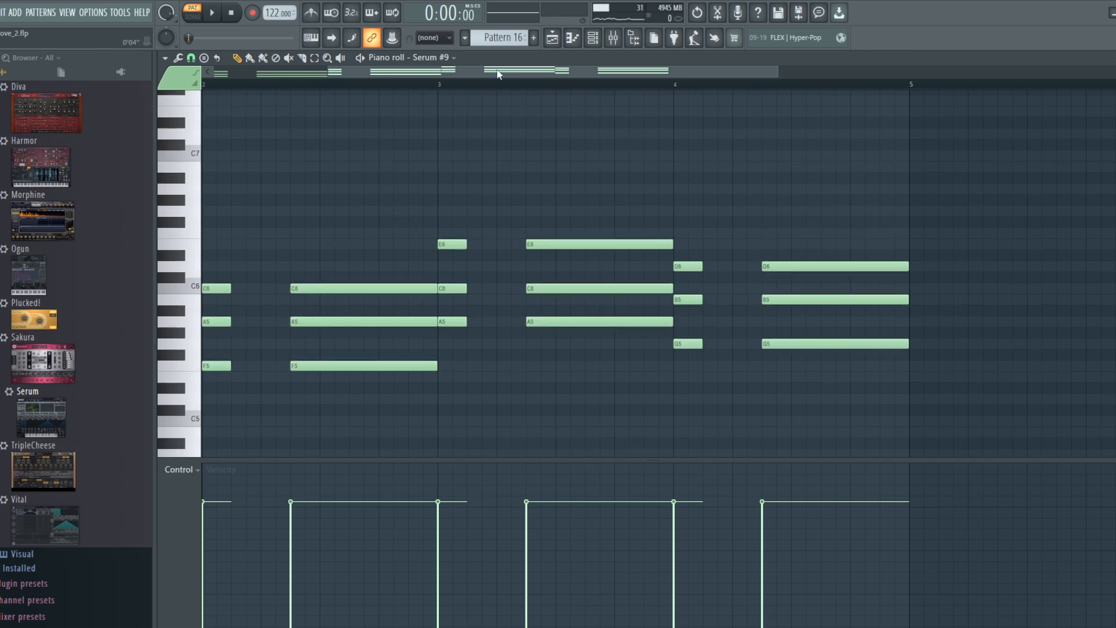
pyautogui.moveTo(498, 74); pyautogui.dragTo(368, 70)
pyautogui.scroll(-3, 886, 337)
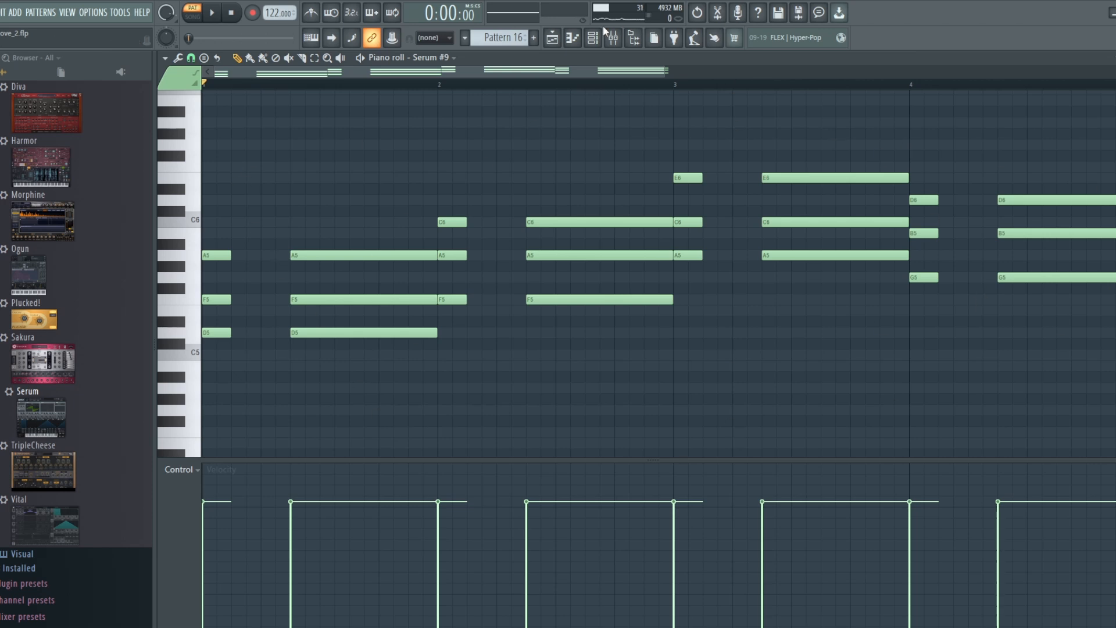
pyautogui.click(553, 40)
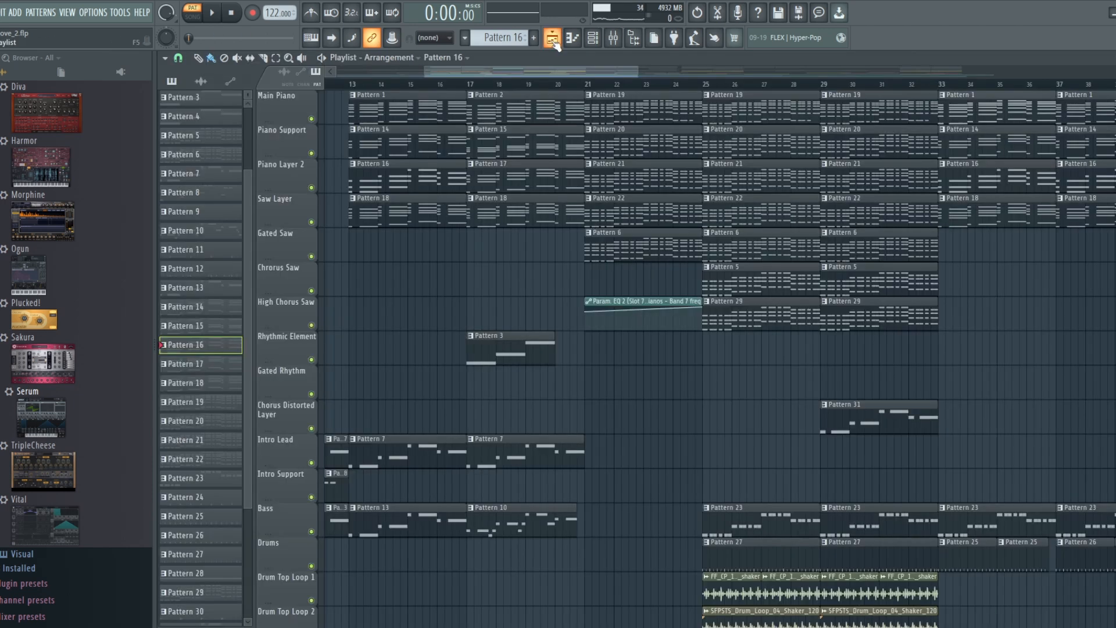
# Play the song with only Main Piano, Piano Support and Piano Layer 2 active, toggling the two added layers to compare.
pyautogui.click(311, 119)
pyautogui.click(312, 153)
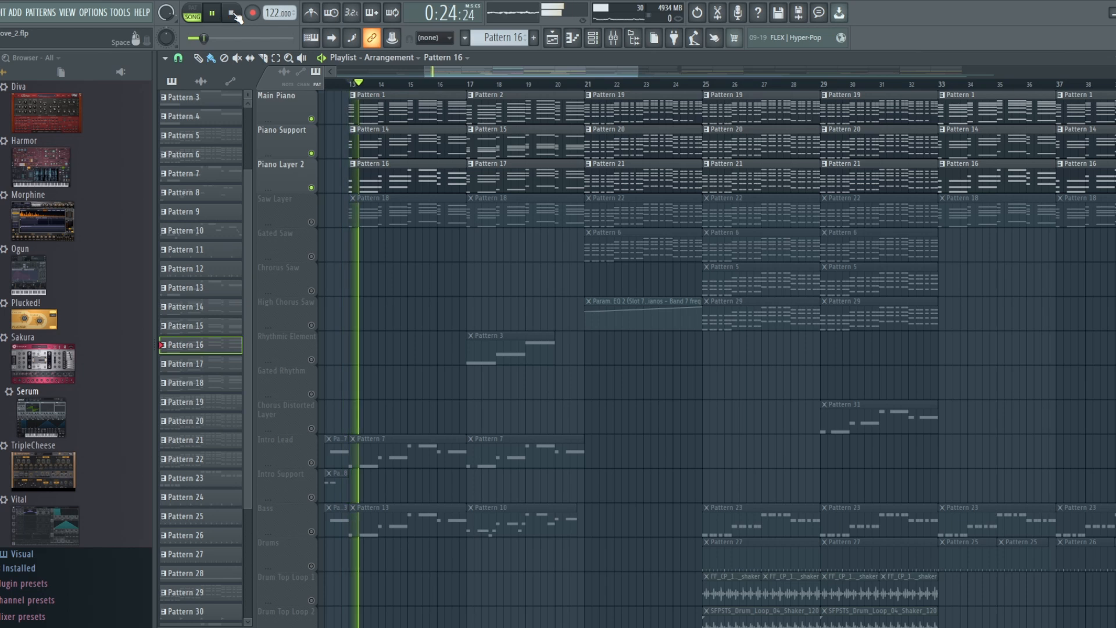
pyautogui.click(312, 187)
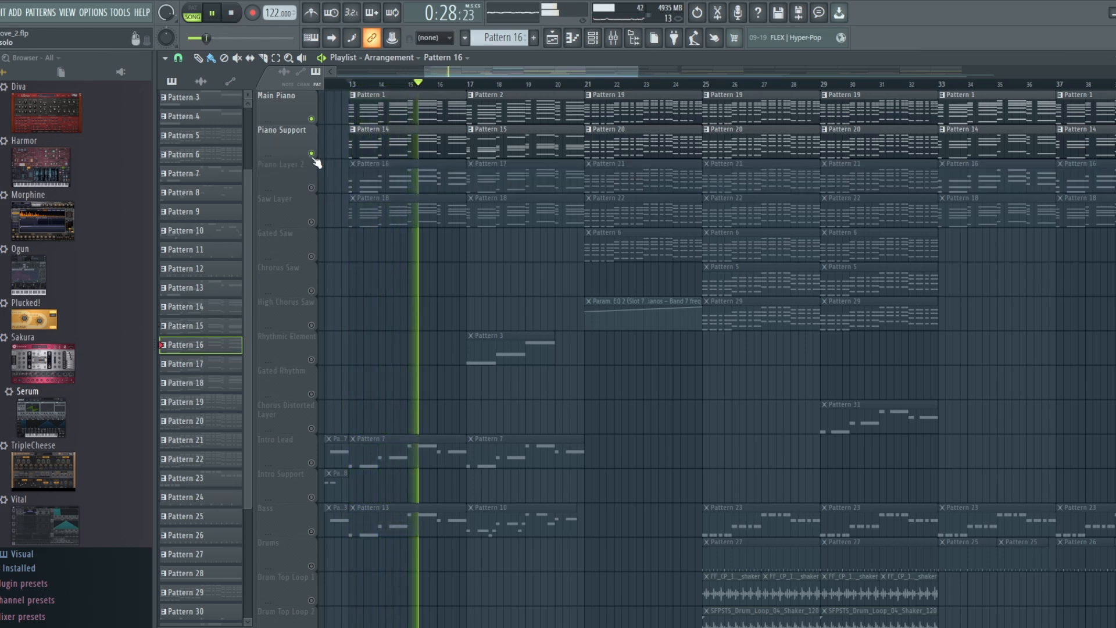
pyautogui.click(312, 154)
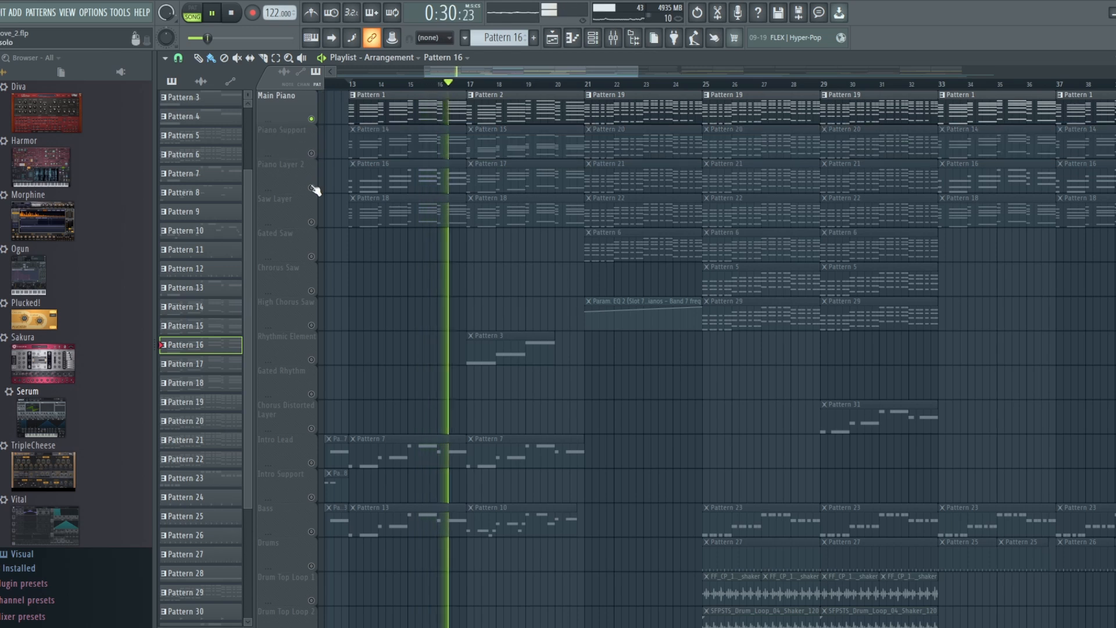
pyautogui.click(312, 187)
pyautogui.click(311, 153)
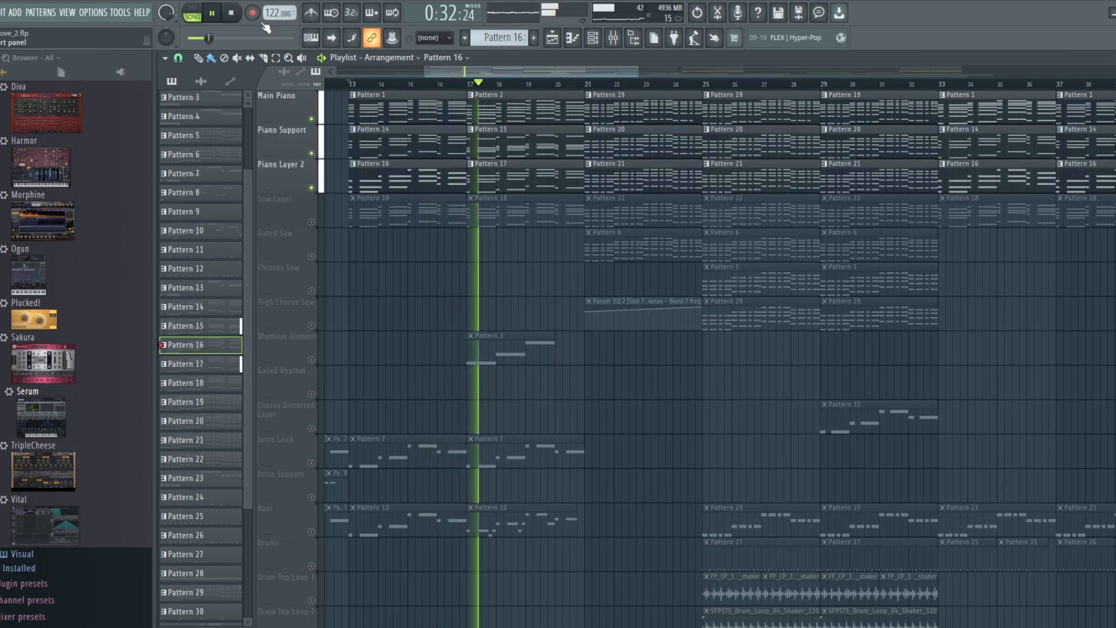
pyautogui.press('space')
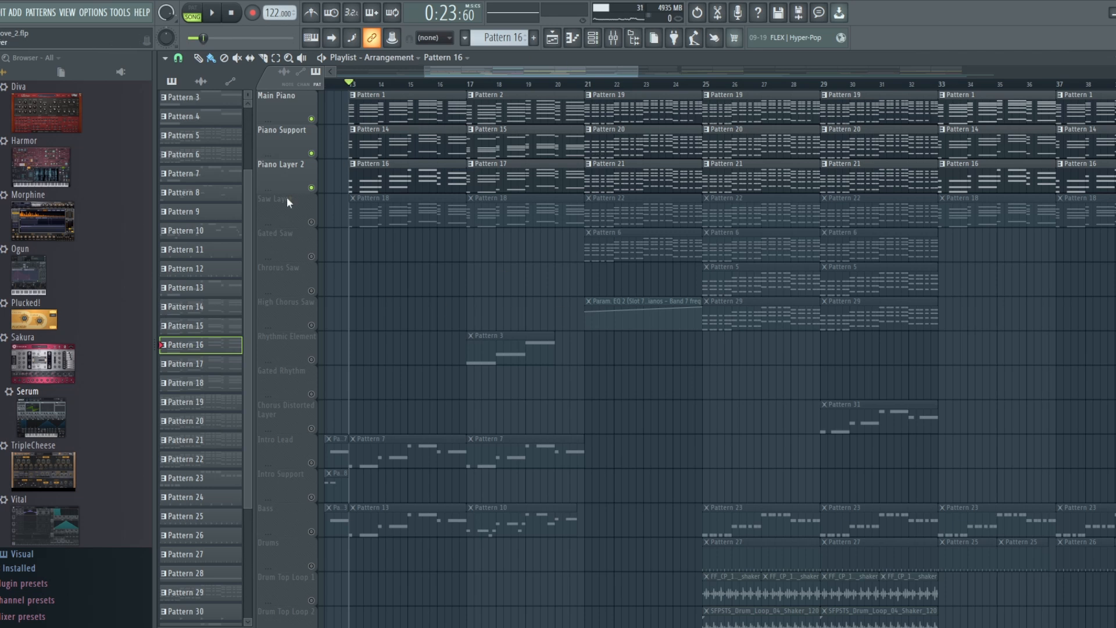
# Activate the Saw Layer playlist track, select Pattern 18, and open its Serum #10 instrument from the channel rack.
pyautogui.click(311, 223)
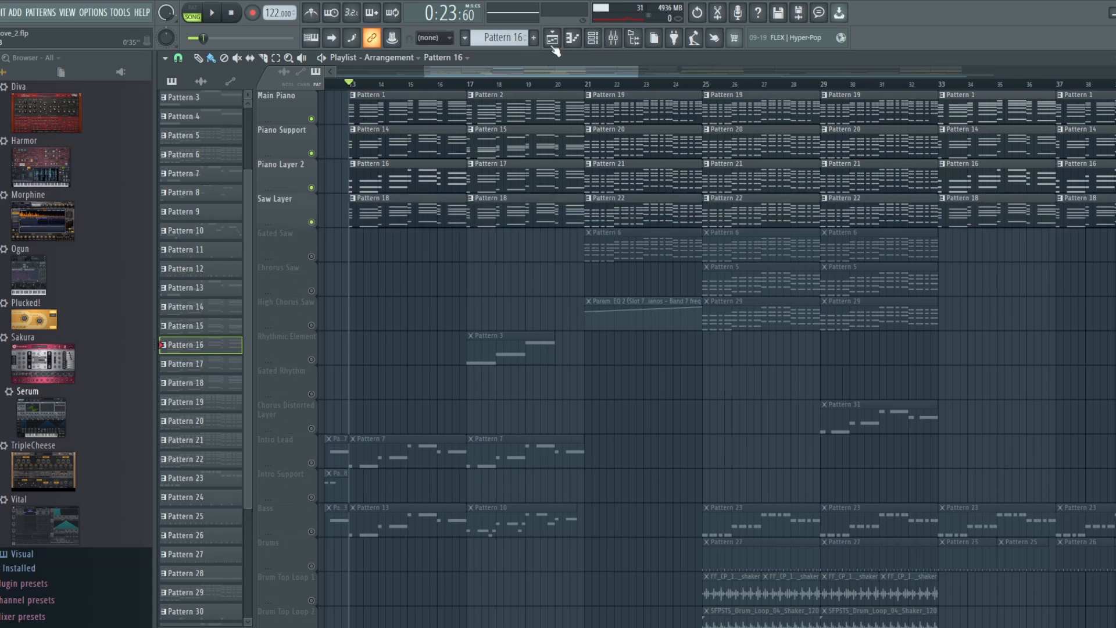
pyautogui.click(501, 38)
pyautogui.click(536, 251)
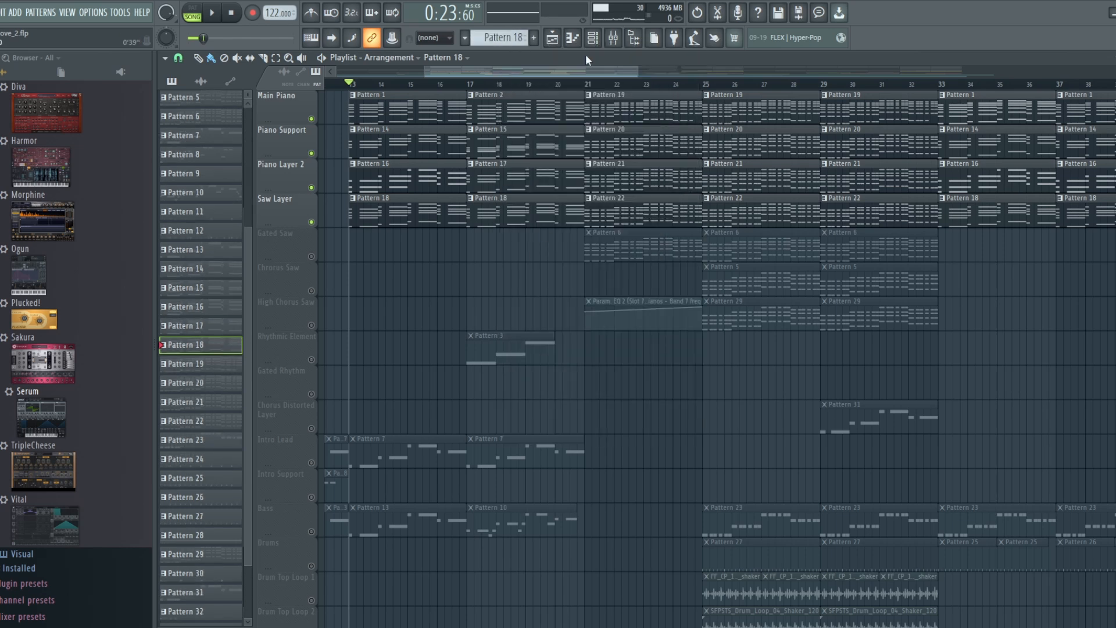
pyautogui.click(592, 39)
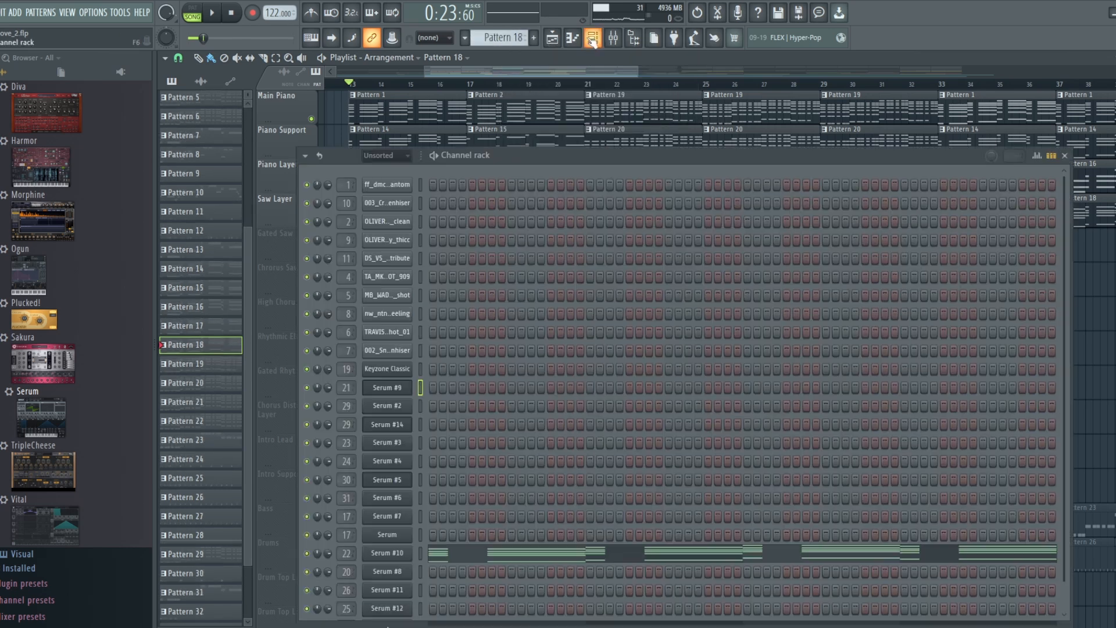
pyautogui.click(386, 556)
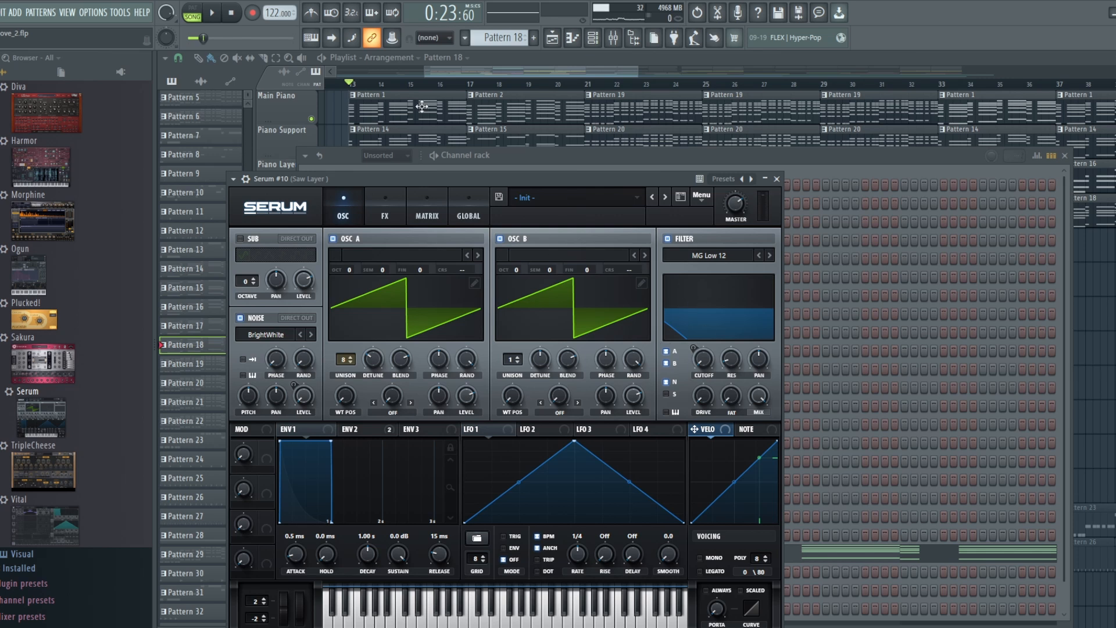
# Listen to Pattern 18 in pattern mode and show Envelope 2 of the Serum #10 Saw Layer instrument.
pyautogui.click(193, 12)
pyautogui.click(212, 12)
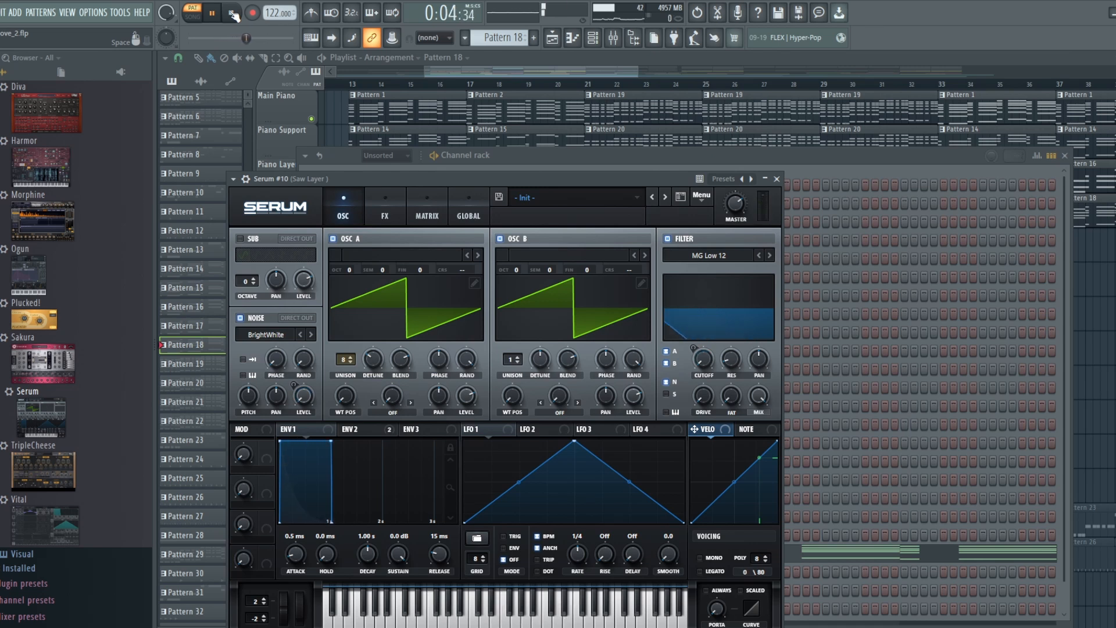
pyautogui.click(233, 14)
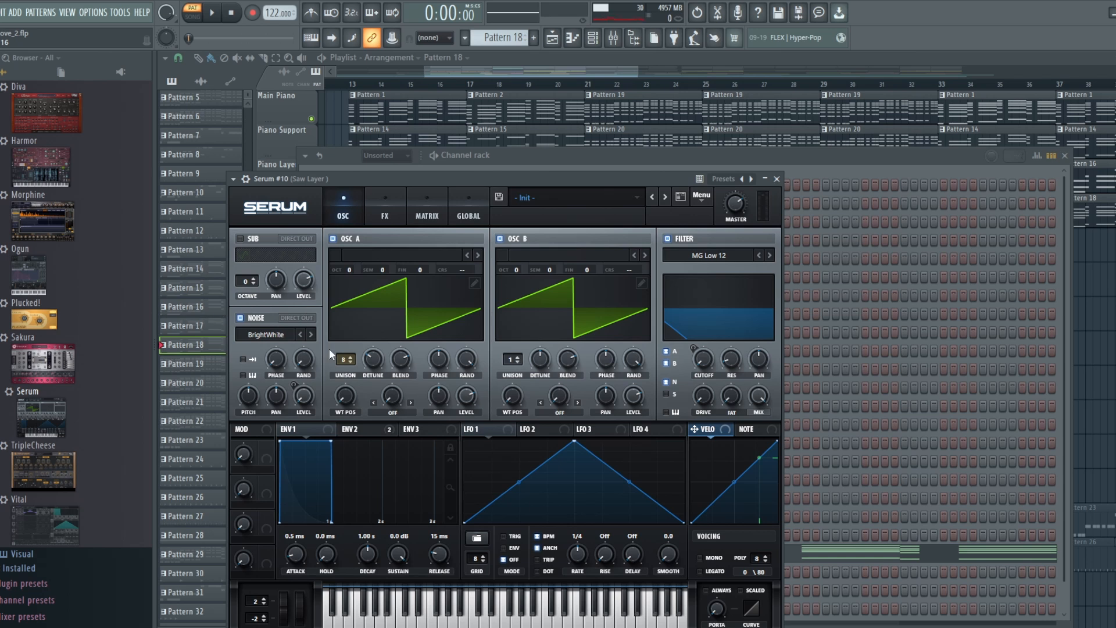
pyautogui.click(366, 431)
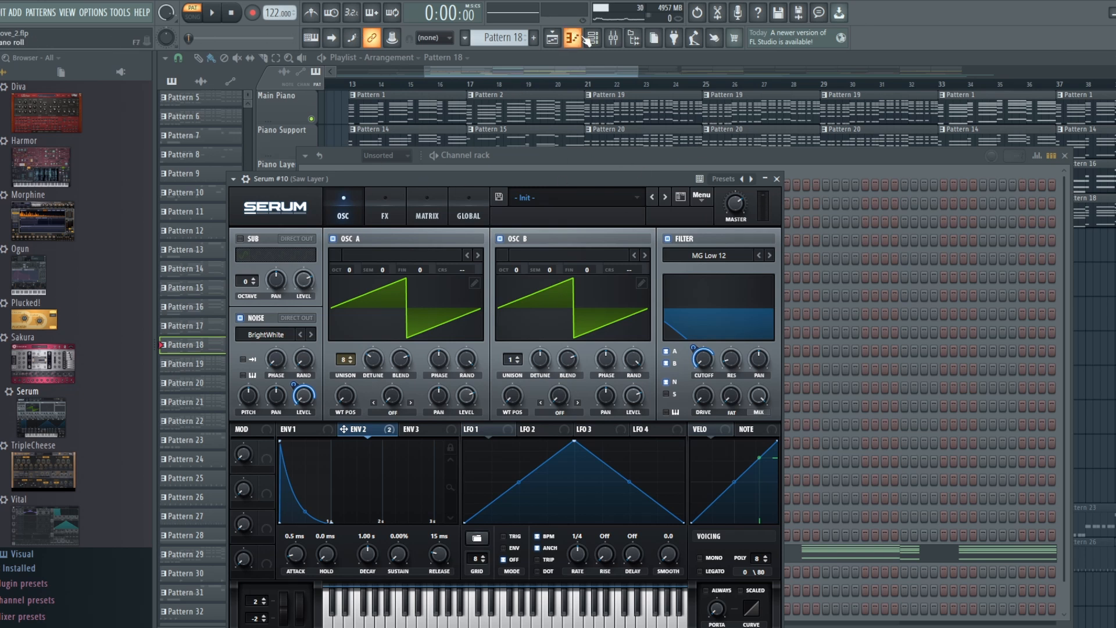
# Play the song from the playlist, toggling Saw Layer, Piano Layer 2 and Piano Support to compare, and leave all four layers active.
pyautogui.click(552, 38)
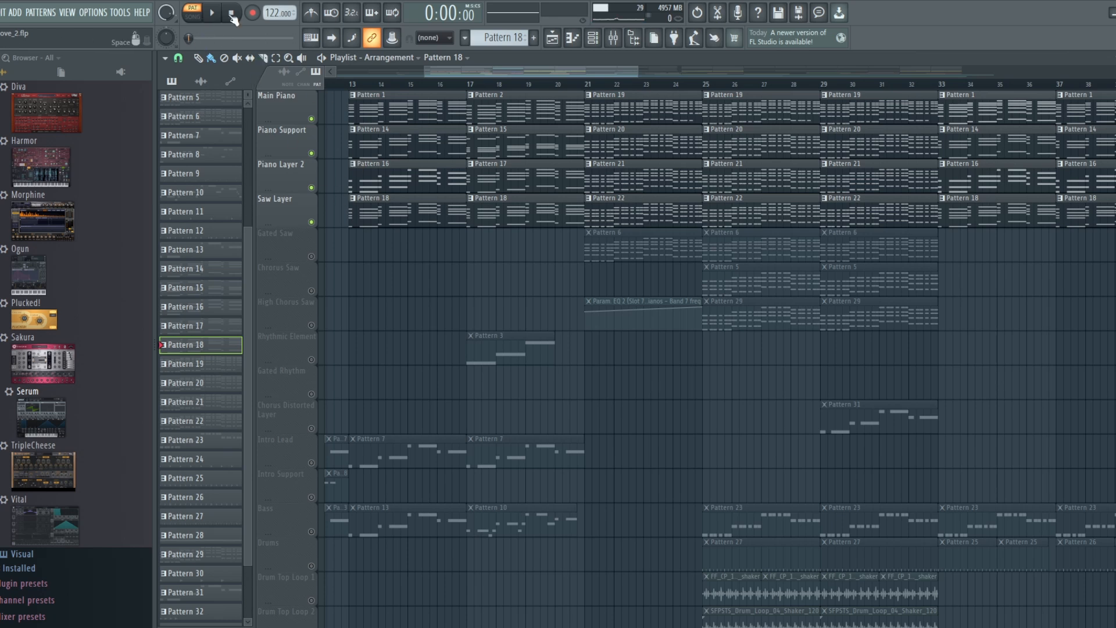
pyautogui.click(194, 14)
pyautogui.press('space')
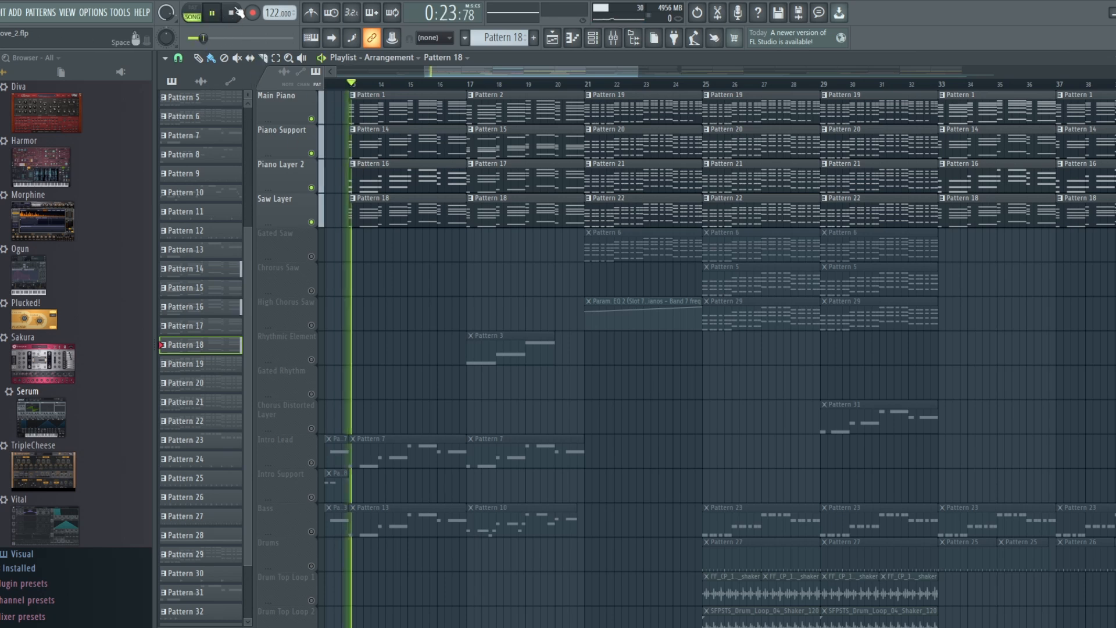
pyautogui.click(312, 224)
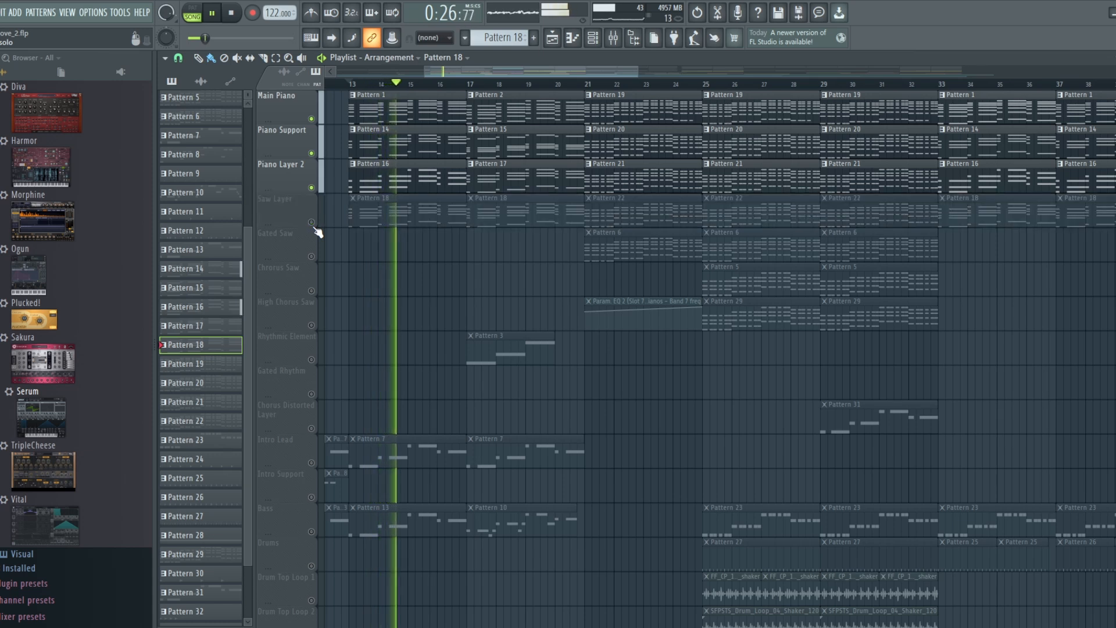
pyautogui.click(313, 224)
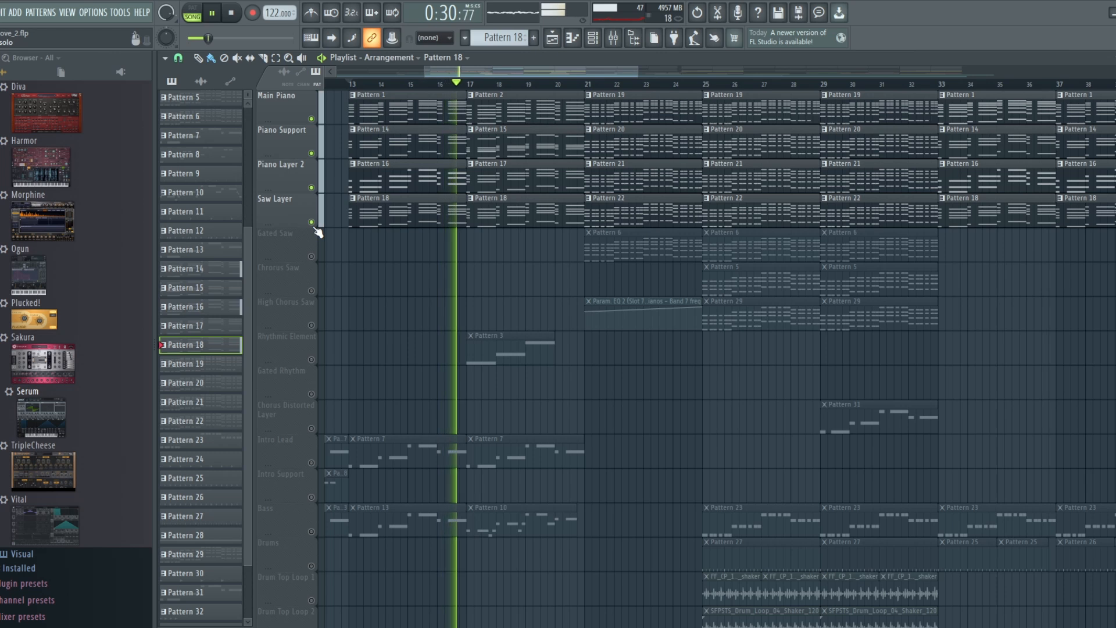
pyautogui.click(312, 188)
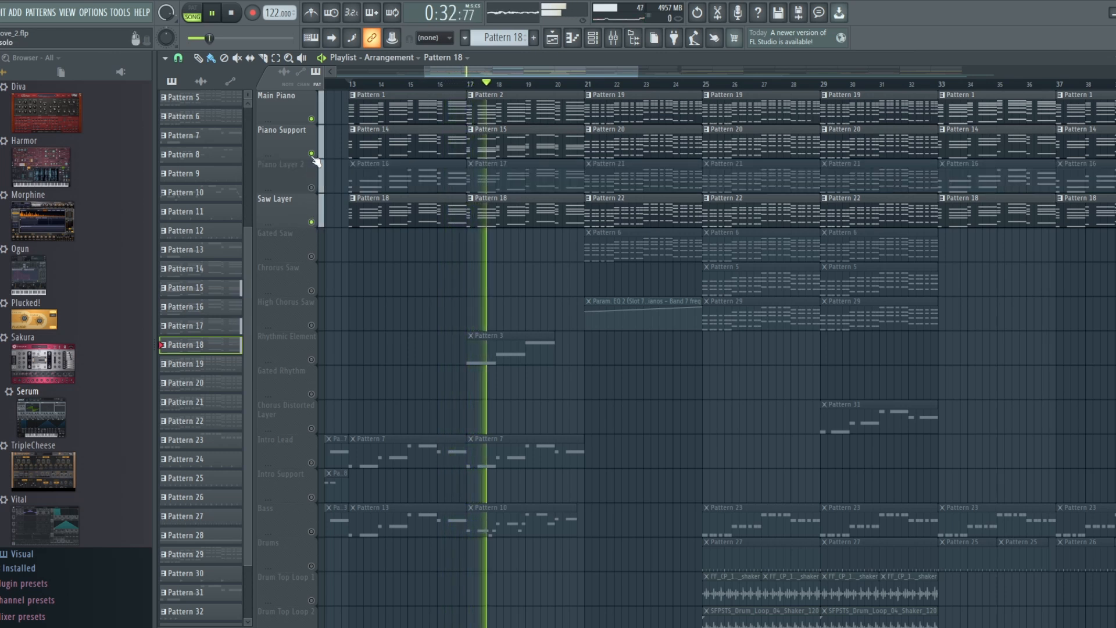
pyautogui.click(311, 153)
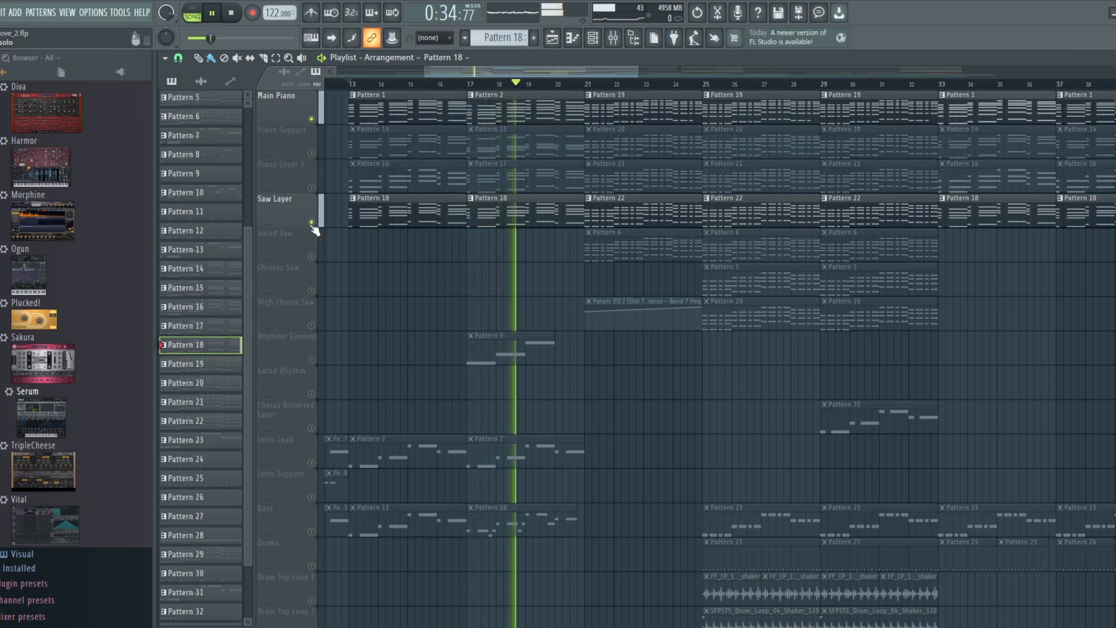
pyautogui.click(312, 188)
pyautogui.click(312, 153)
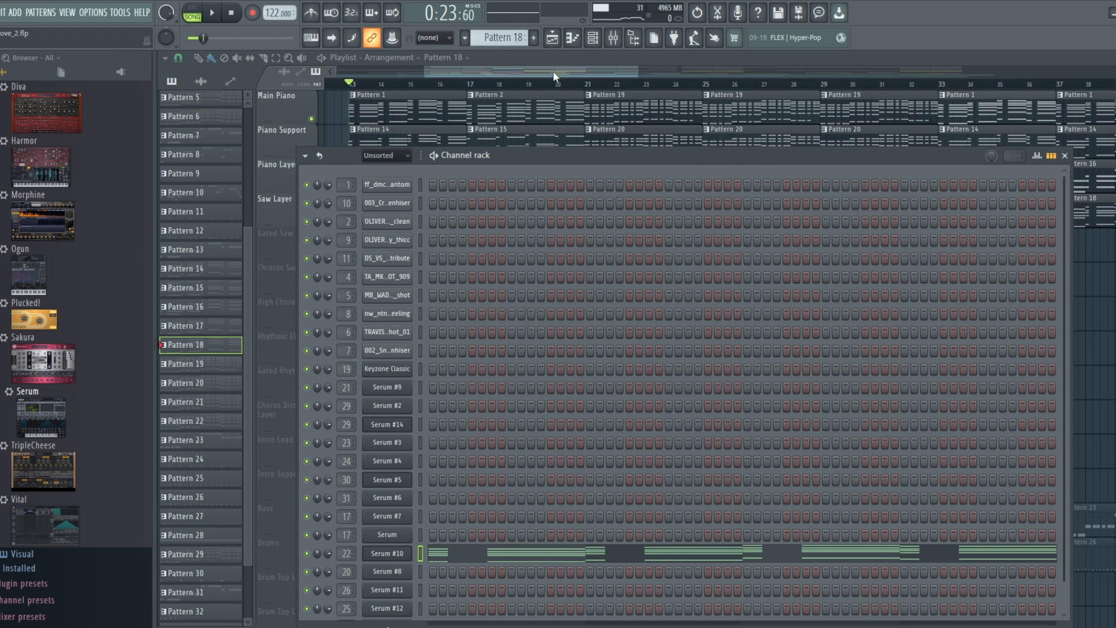
# Open the mixer and select the Pianos track that the piano layers are routed to.
pyautogui.press('F6')
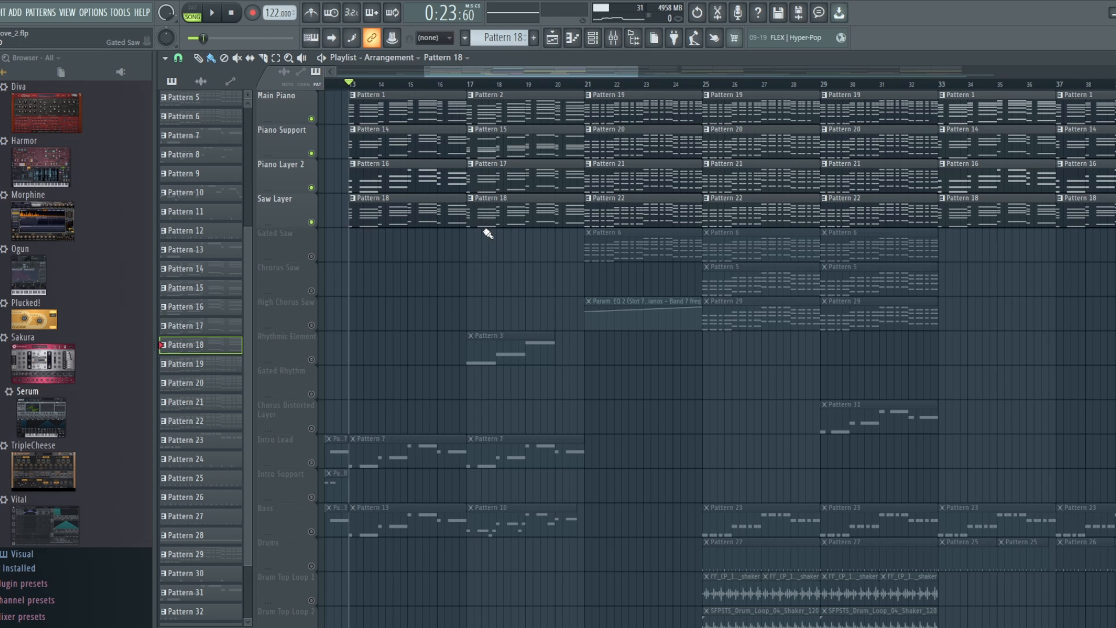
pyautogui.click(602, 43)
pyautogui.click(613, 39)
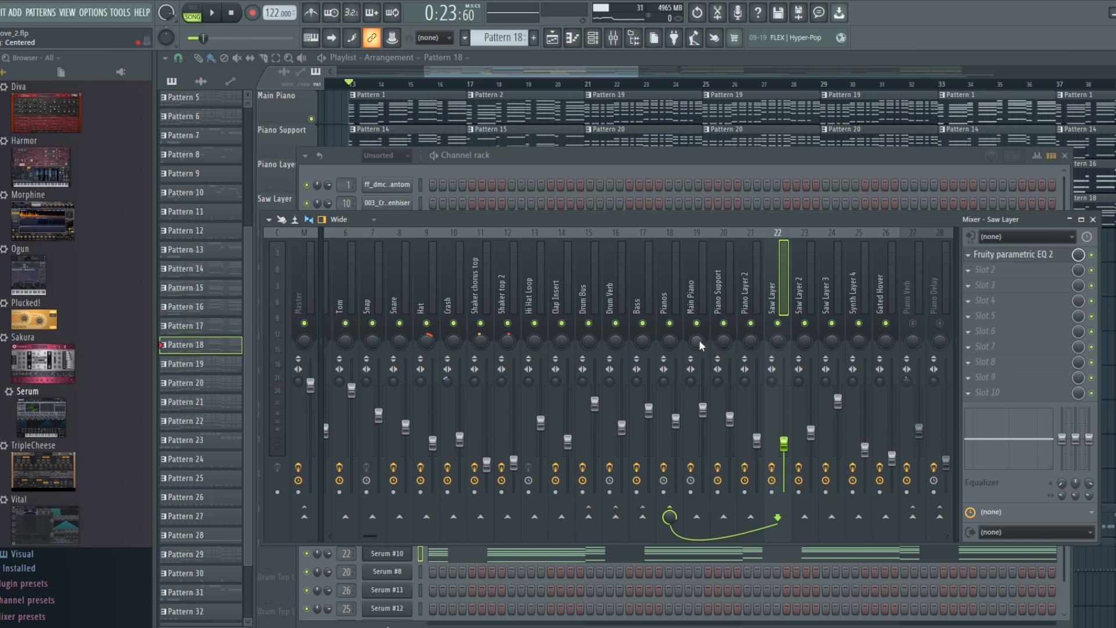
pyautogui.click(675, 295)
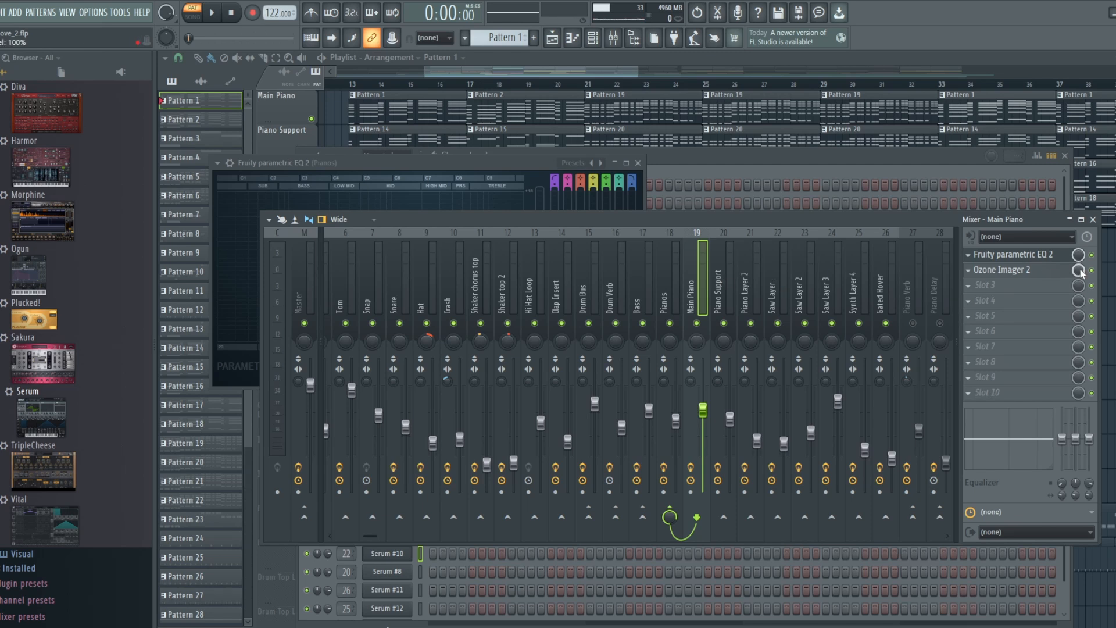
# Inspect the Main Piano's Fruity parametric EQ 2 and Piano Support's Fruity parametric EQ 2, FabFilter Pro-Q 2 and FabFilter Pro-MB.
pyautogui.click(1014, 255)
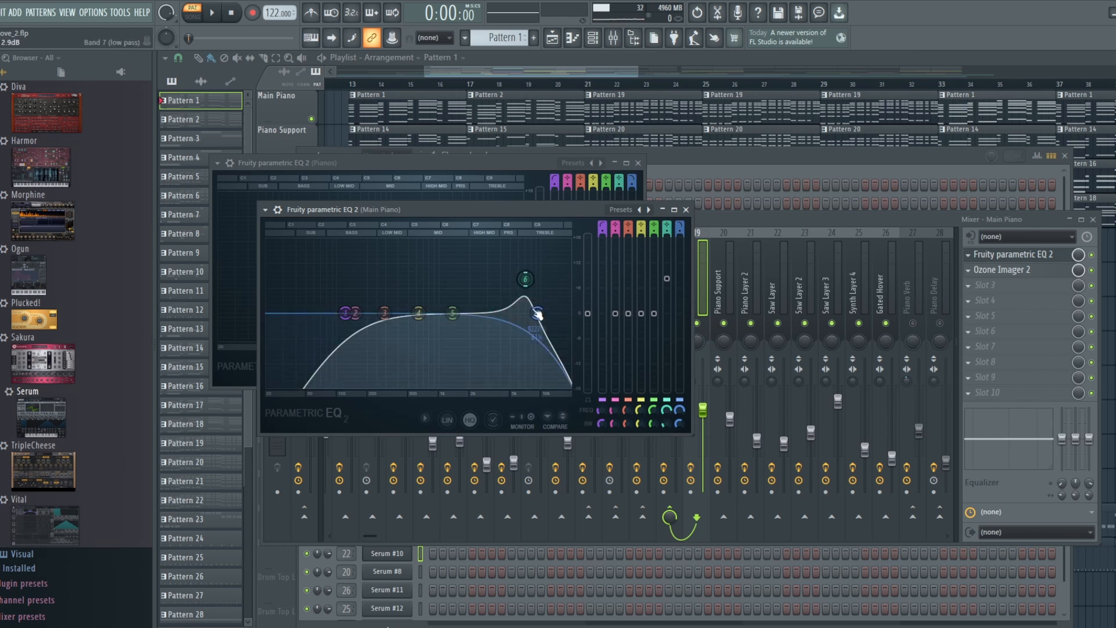
pyautogui.click(727, 296)
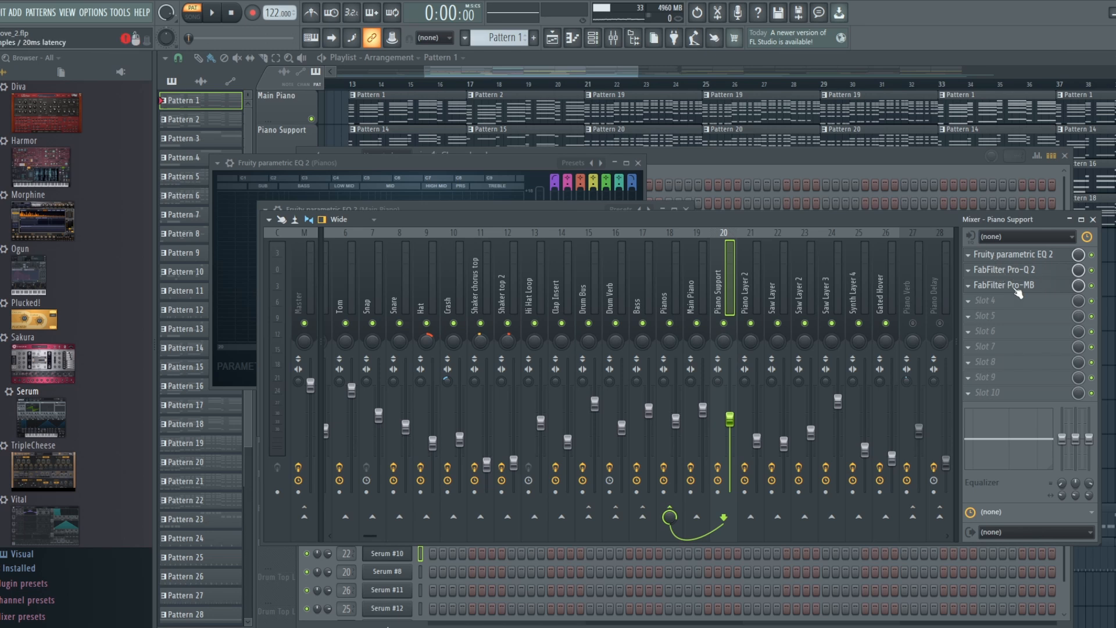
pyautogui.click(1023, 256)
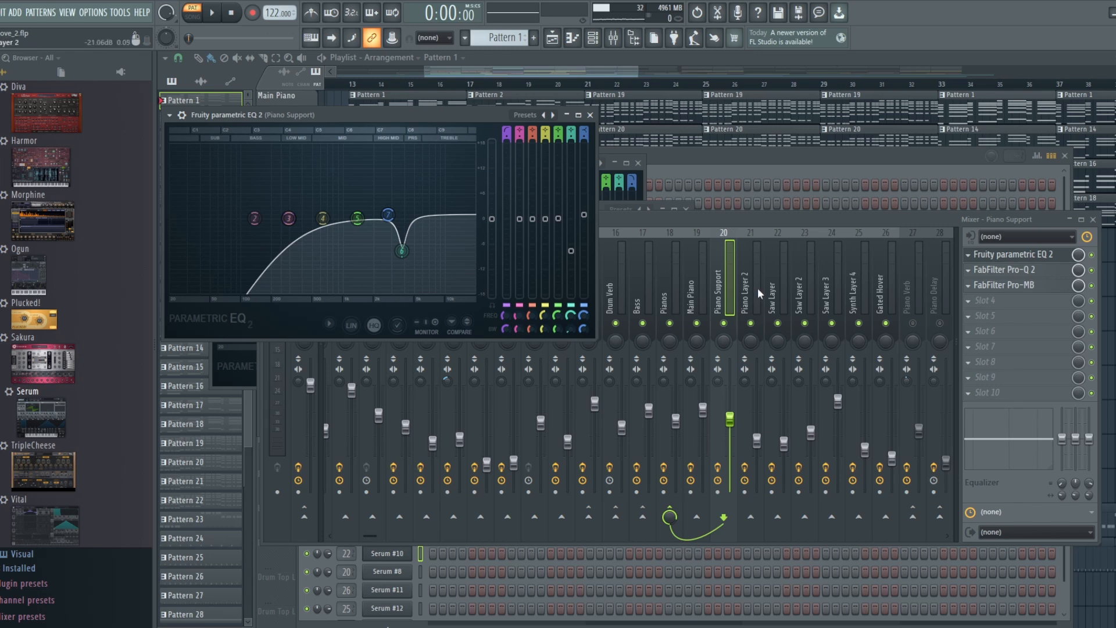
pyautogui.click(1011, 269)
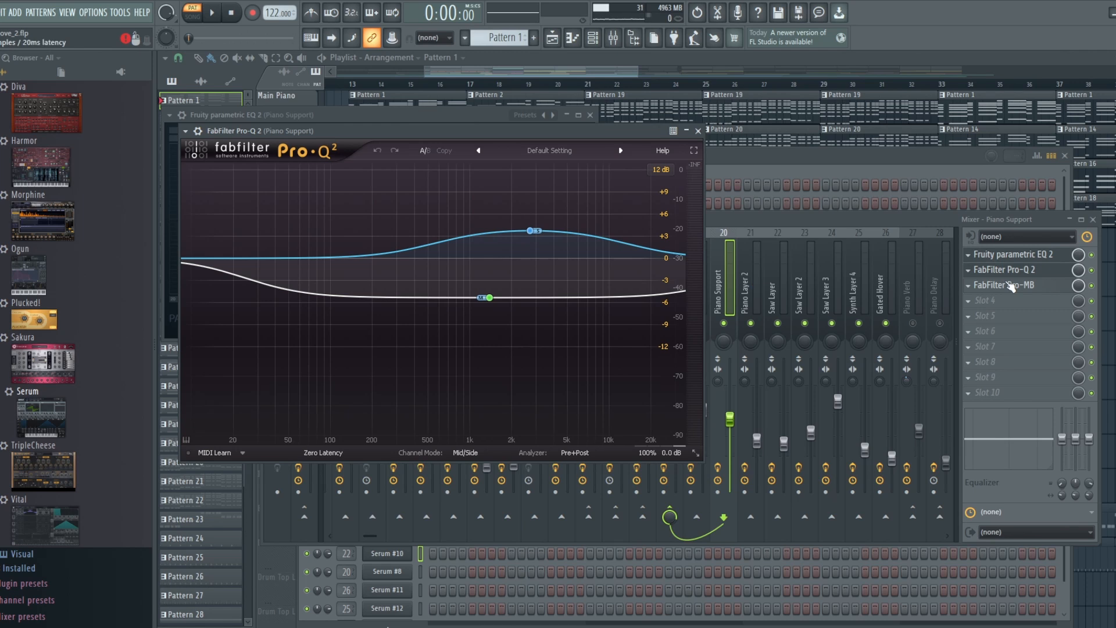
pyautogui.click(1012, 285)
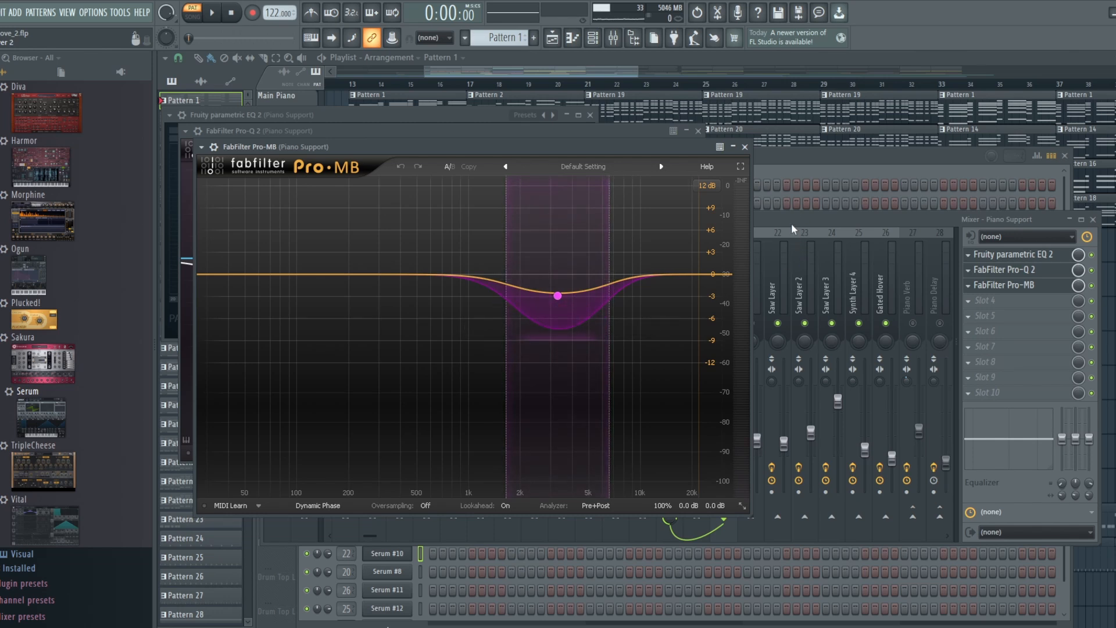
# Inspect Piano Layer 2's Fruity parametric EQ 2 and FabFilter Pro-MB, and the Fruity parametric EQ 2 on Saw Layer.
pyautogui.click(759, 280)
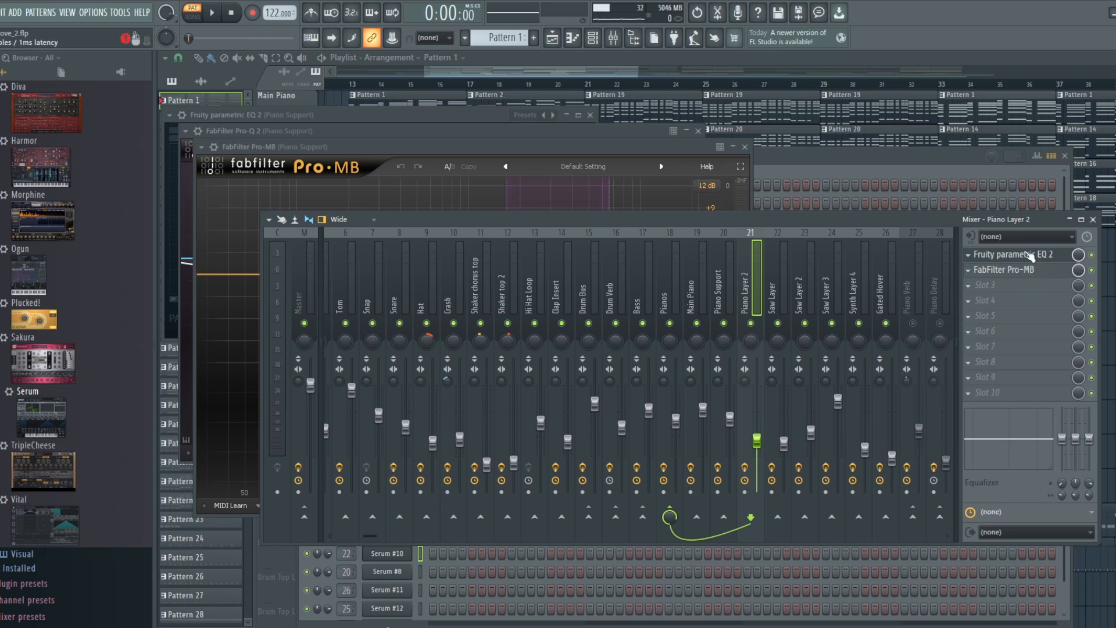
pyautogui.click(1030, 257)
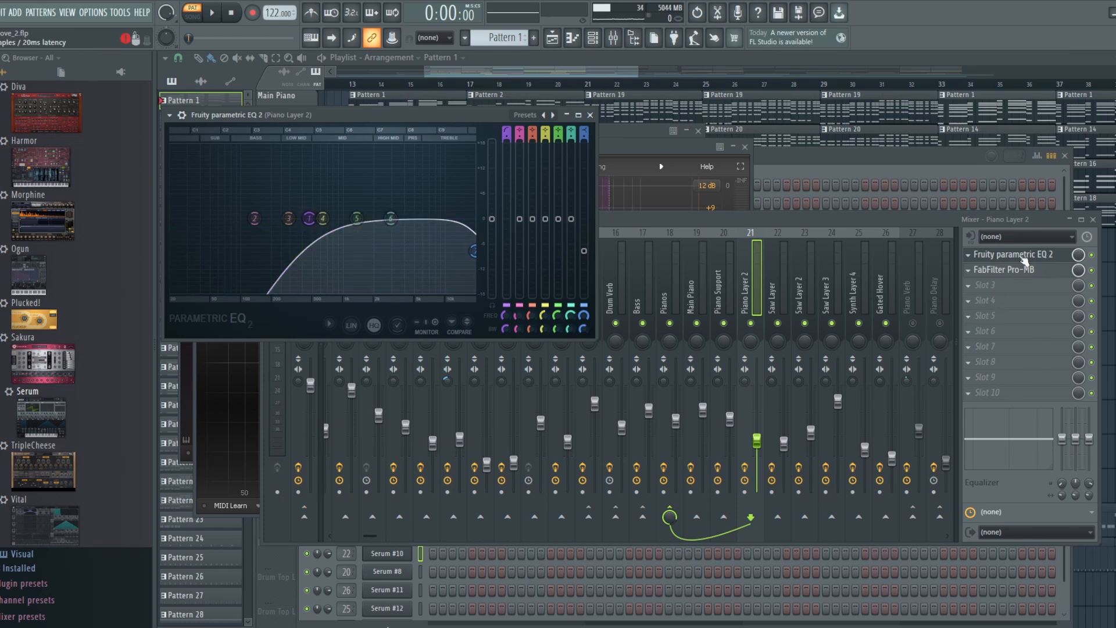
pyautogui.click(1030, 271)
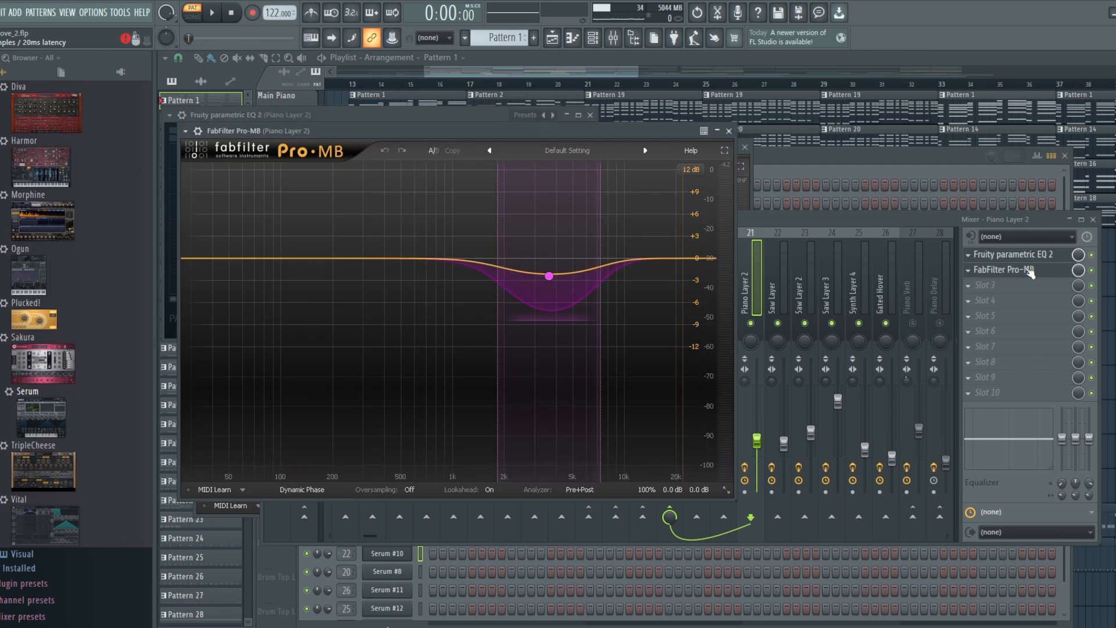
pyautogui.click(851, 221)
pyautogui.click(776, 304)
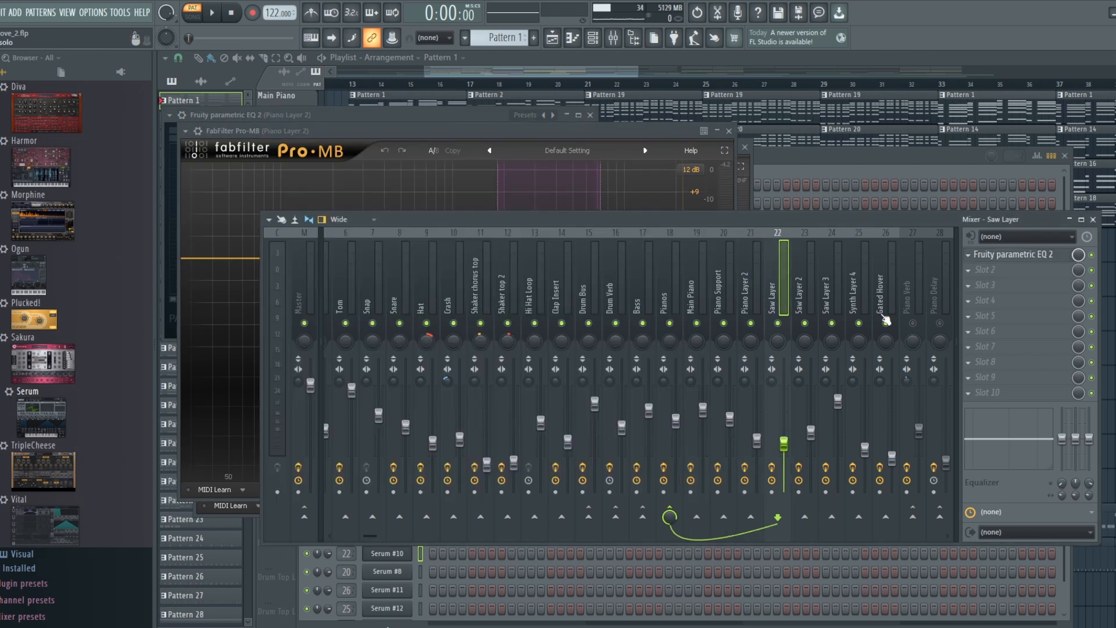
pyautogui.click(1023, 262)
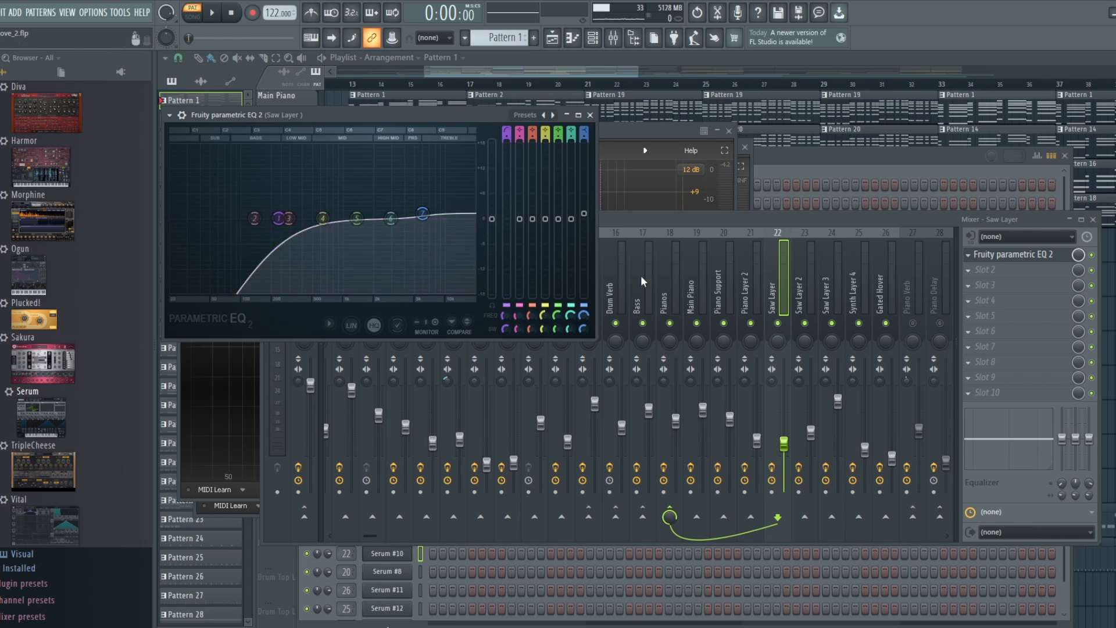
# Return to the Pianos mixer track and inspect the Fruity parametric EQ 2 in its first effect slot.
pyautogui.click(674, 223)
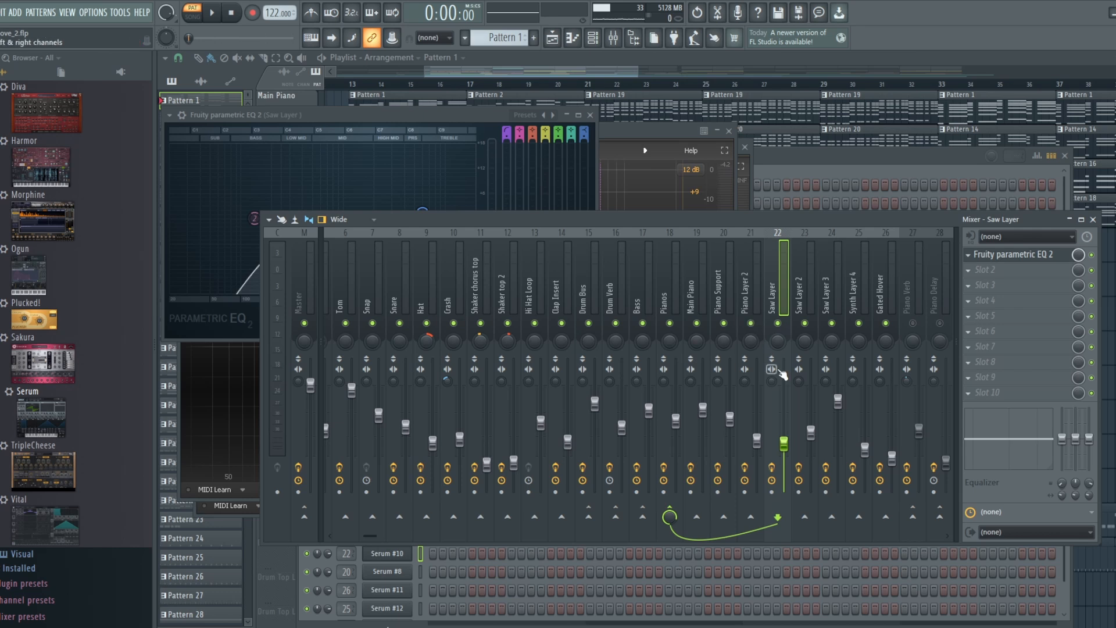
pyautogui.click(743, 284)
pyautogui.click(731, 286)
pyautogui.click(702, 284)
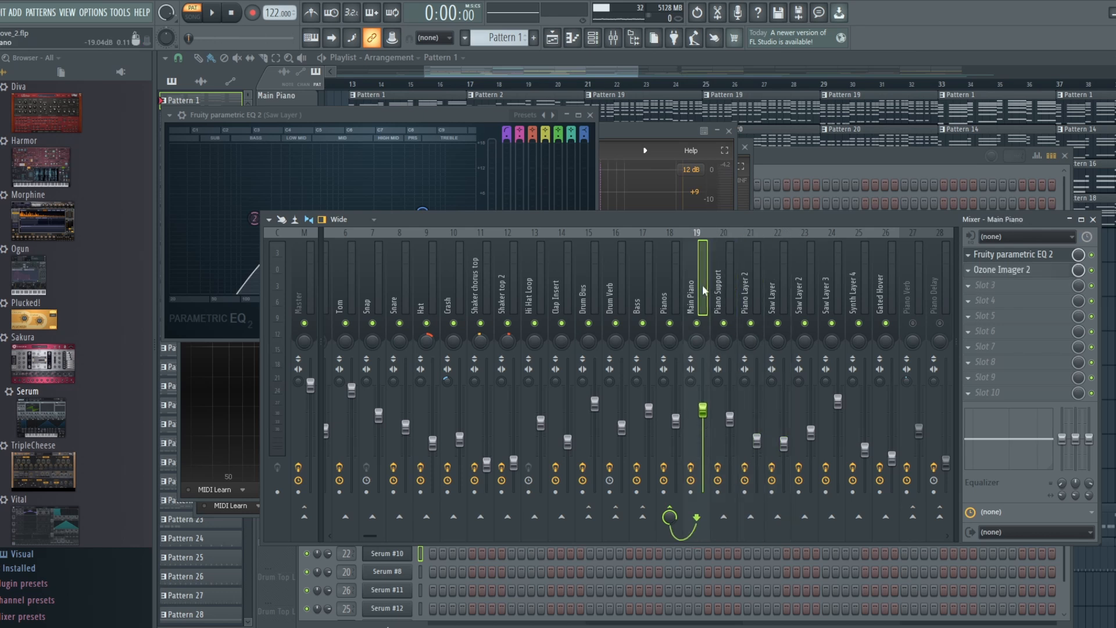
pyautogui.click(659, 284)
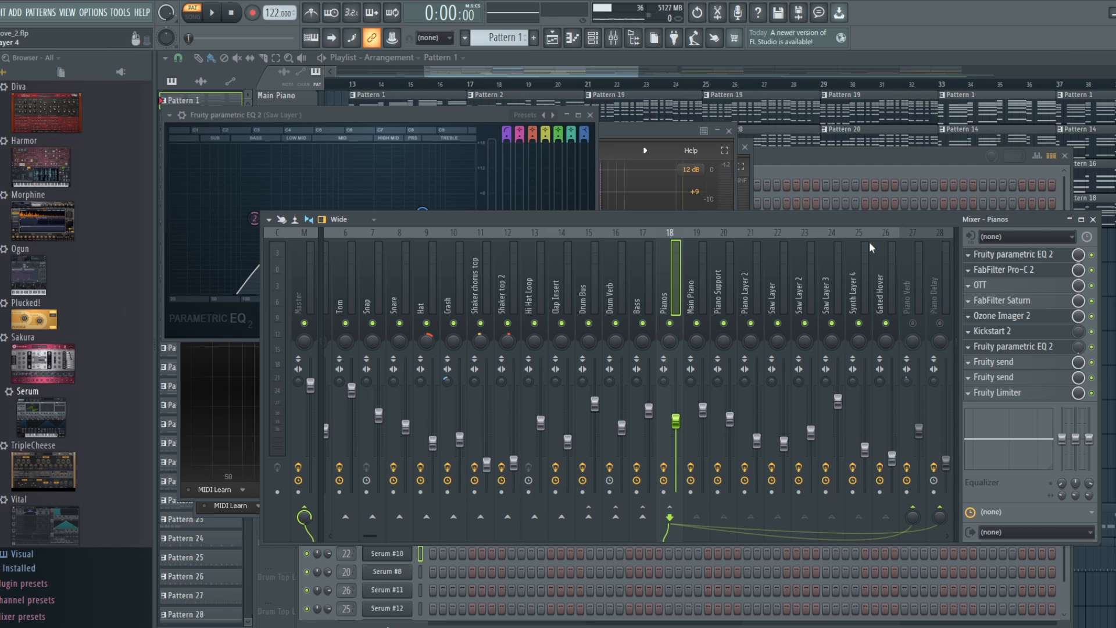
pyautogui.click(1009, 259)
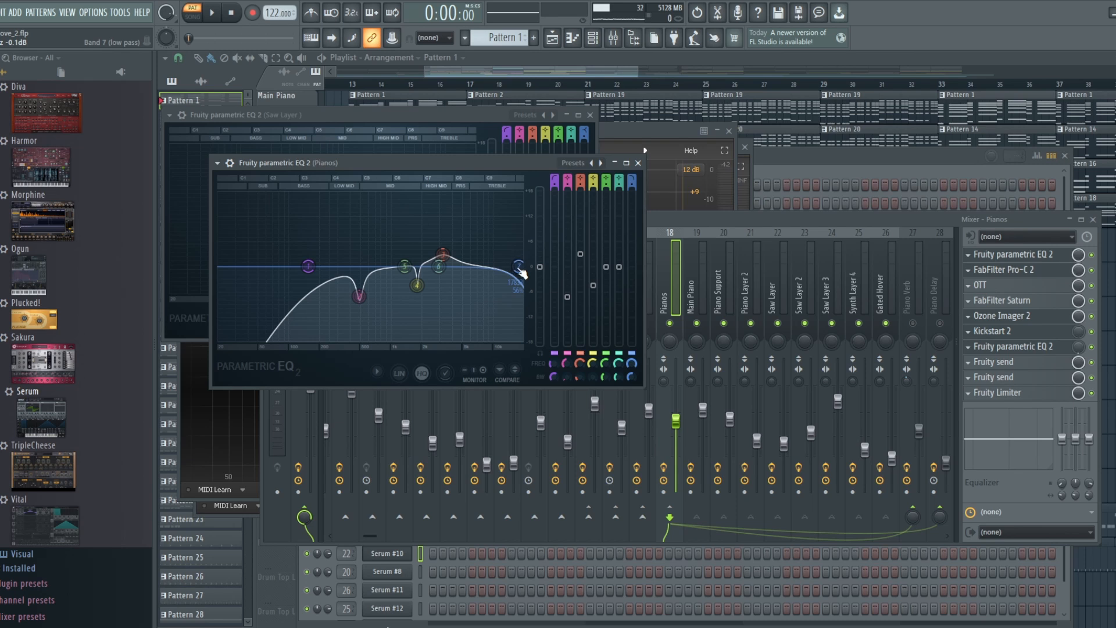
# Open FabFilter Pro-C 2 on the Pianos track and play Pattern 1 briefly to watch the compression.
pyautogui.click(1024, 271)
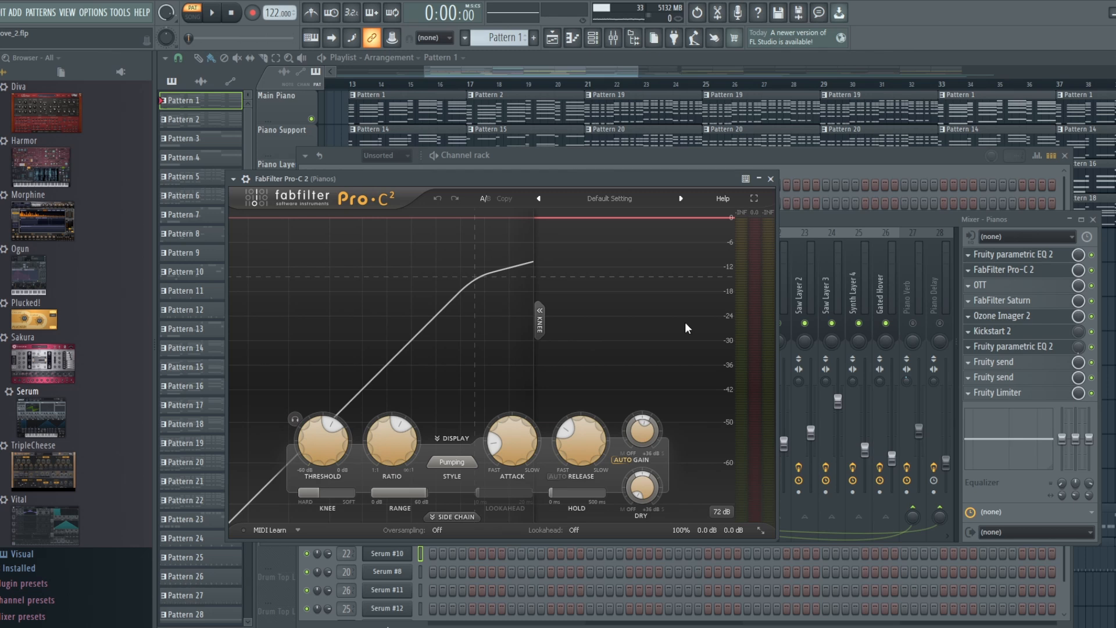
pyautogui.press('space')
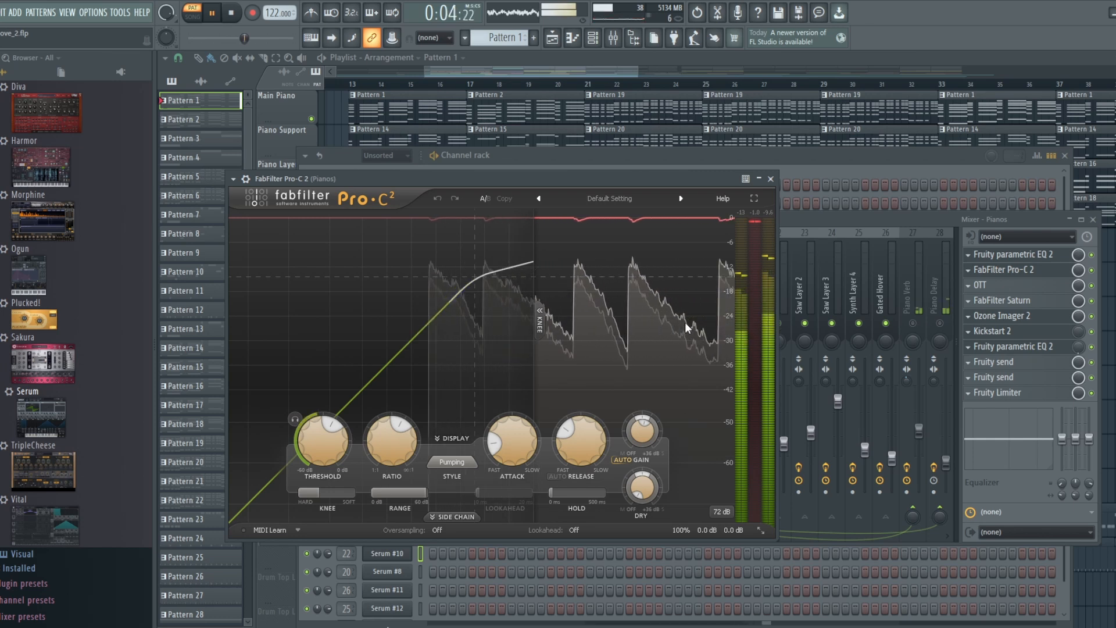
pyautogui.press('space')
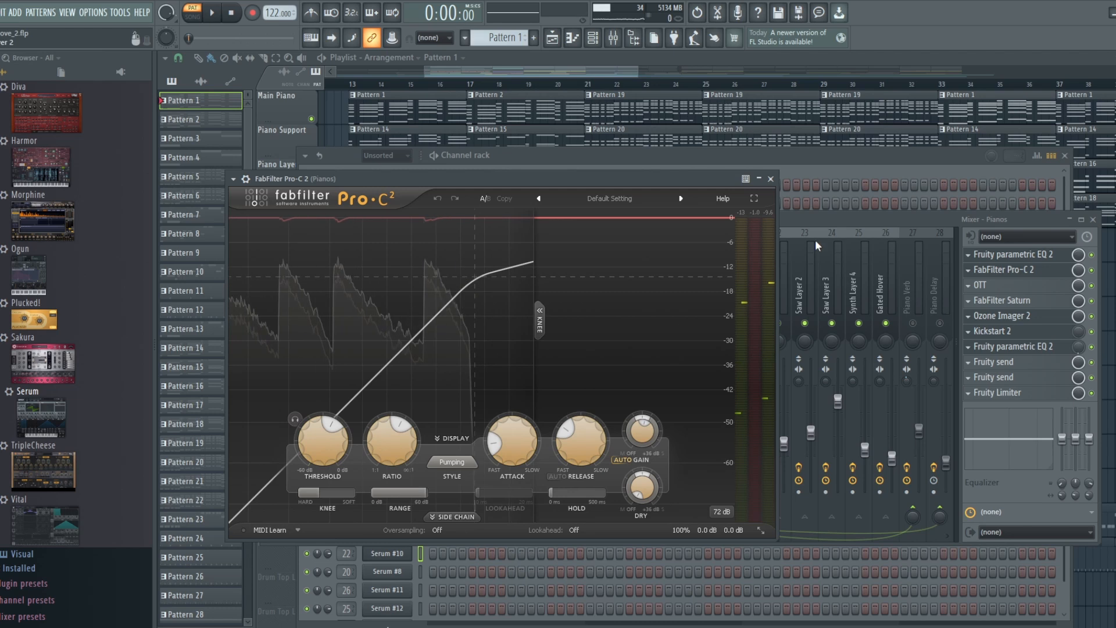
# View the effect chains of Saw Layer 2 and Saw Layer 3, and reselect the Pianos mixer track.
pyautogui.click(823, 218)
pyautogui.click(811, 264)
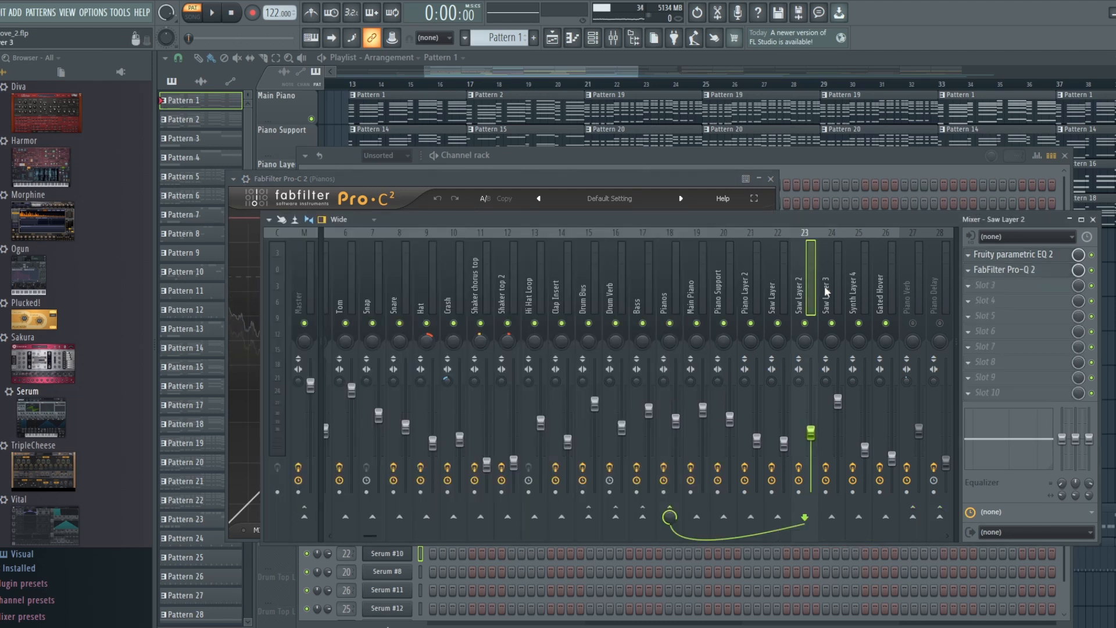
pyautogui.click(825, 284)
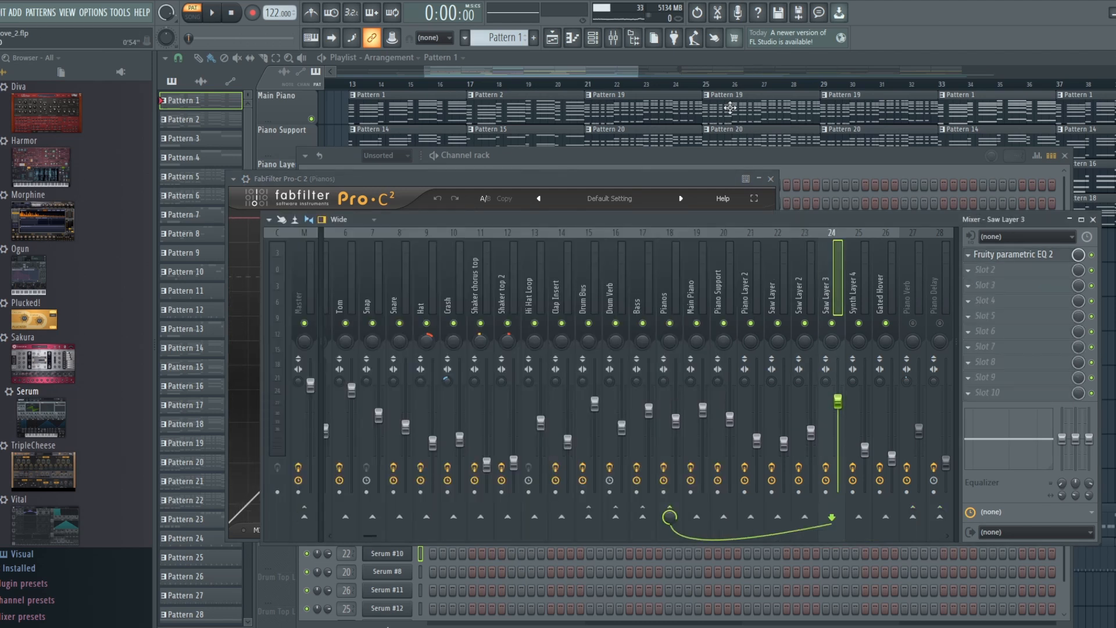
pyautogui.click(674, 273)
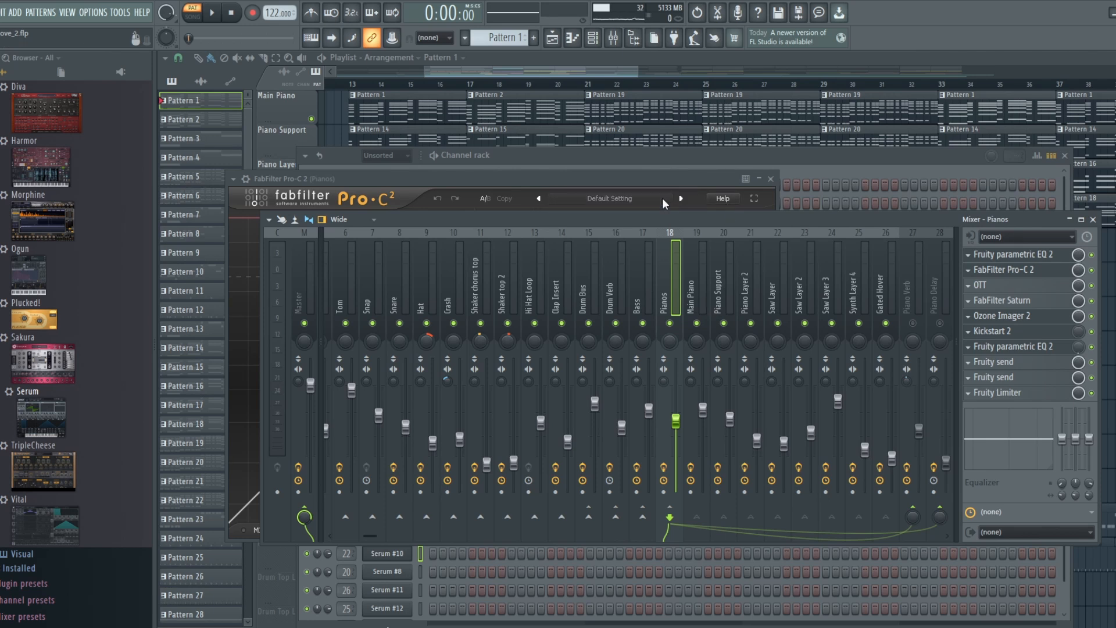
pyautogui.click(631, 181)
pyautogui.click(790, 222)
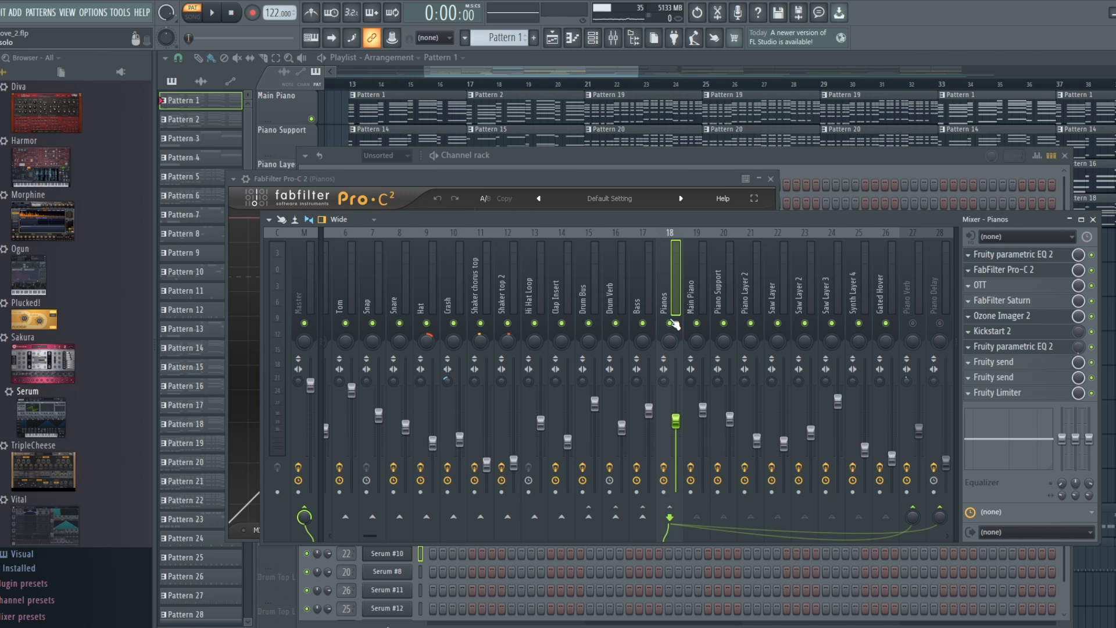
# Inspect OTT on the Pianos track and play Pattern 1 while toggling the effect to compare the sound.
pyautogui.click(1006, 286)
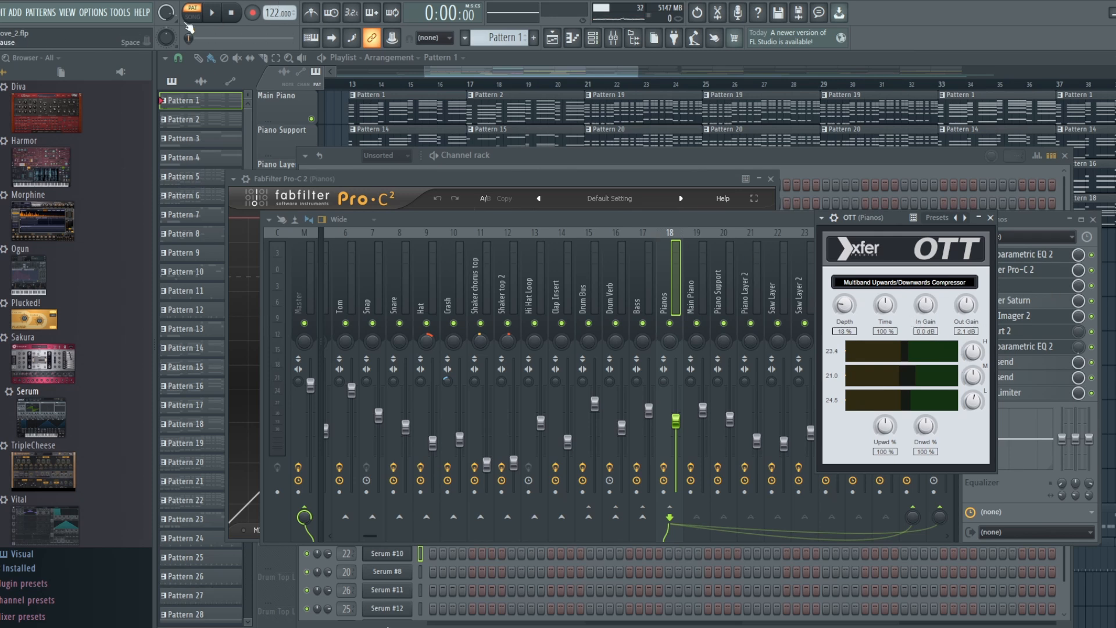
pyautogui.click(214, 17)
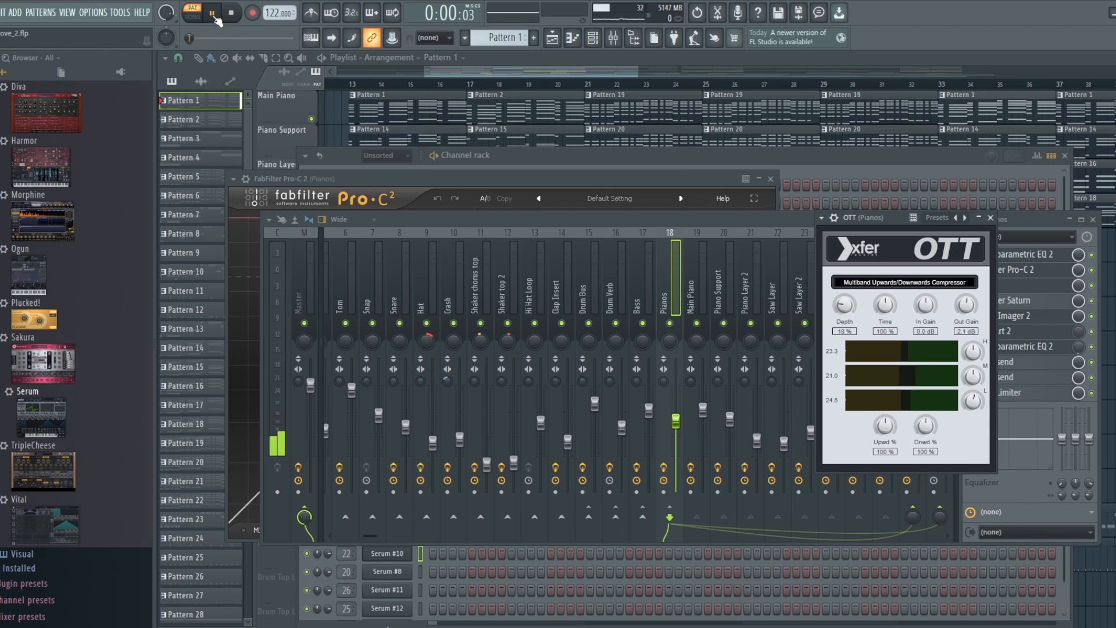
pyautogui.click(991, 218)
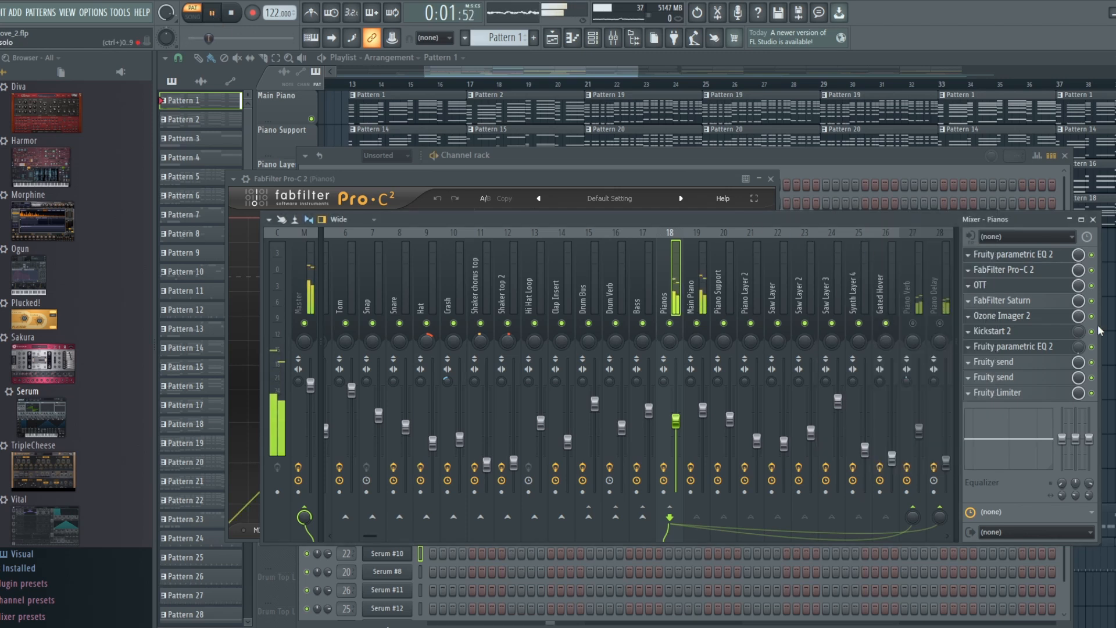
pyautogui.click(1092, 285)
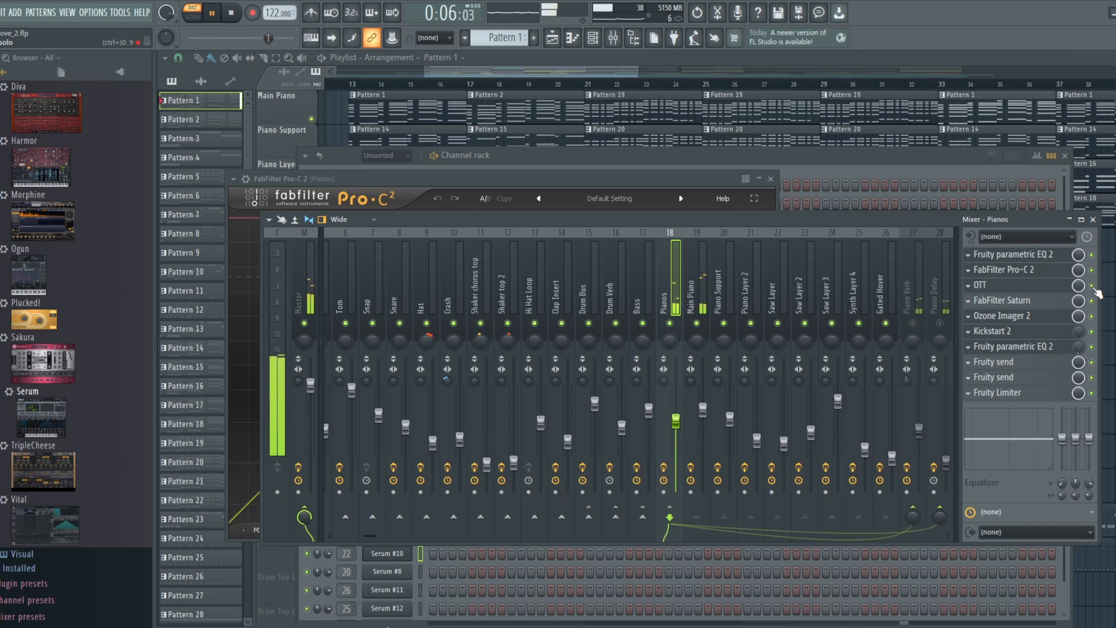
pyautogui.click(234, 13)
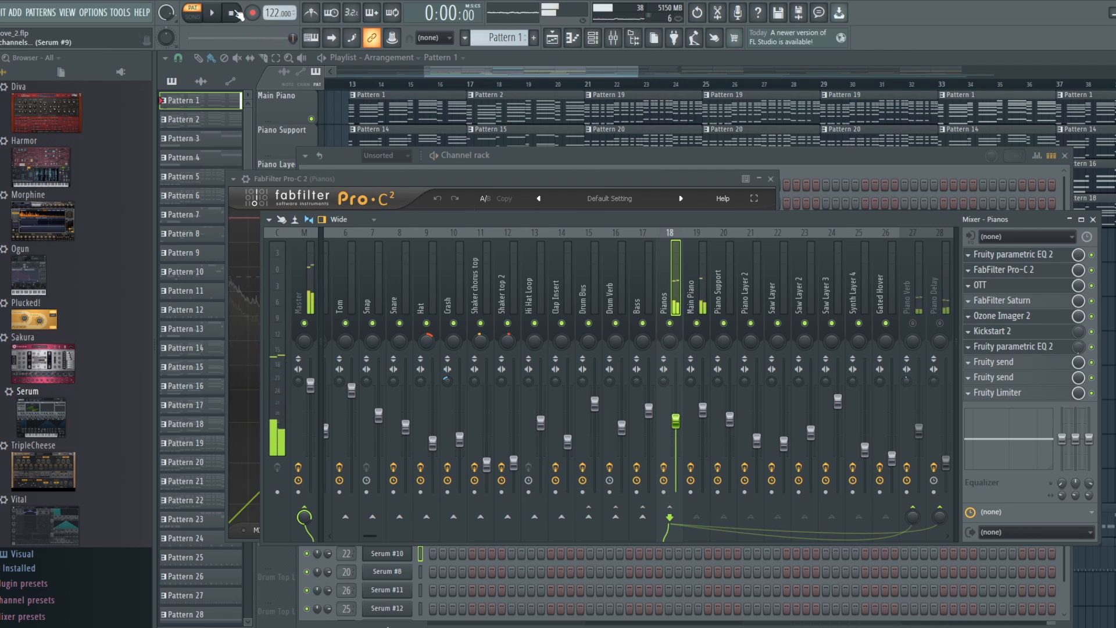
# Reopen the Pianos track's OTT, watch its meters while Pattern 1 plays, and close the plugin.
pyautogui.click(980, 285)
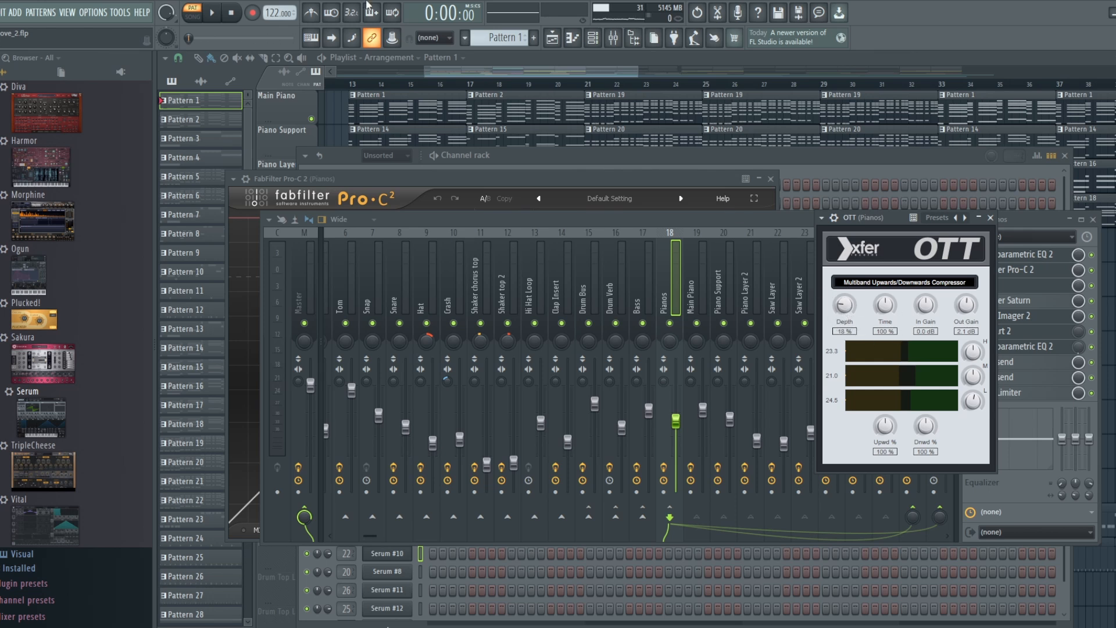
pyautogui.click(215, 12)
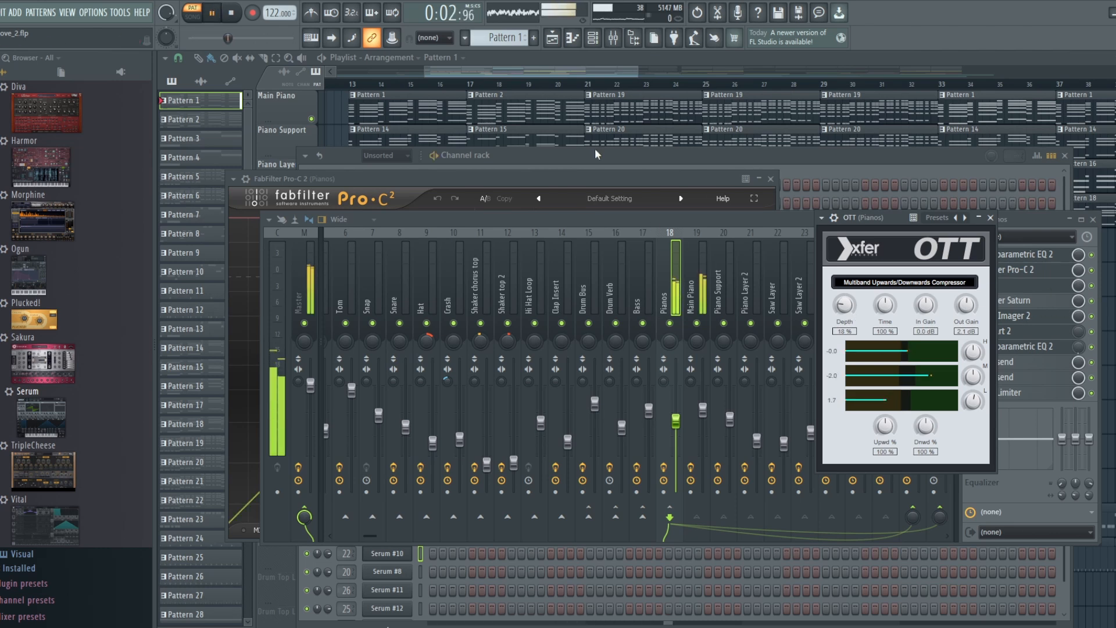
pyautogui.click(232, 12)
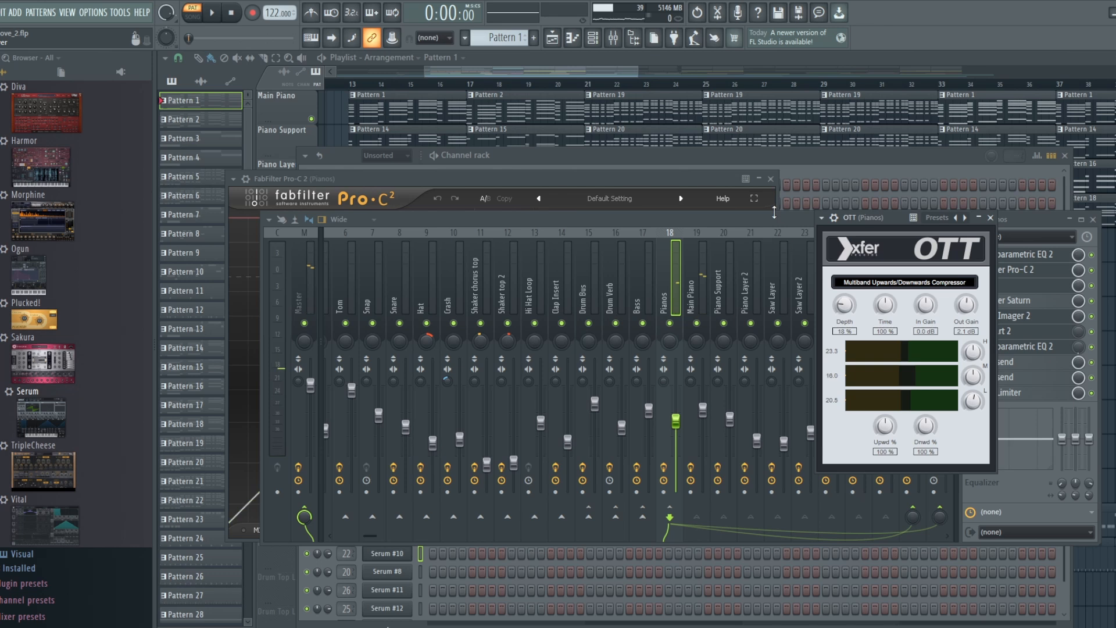
pyautogui.click(990, 218)
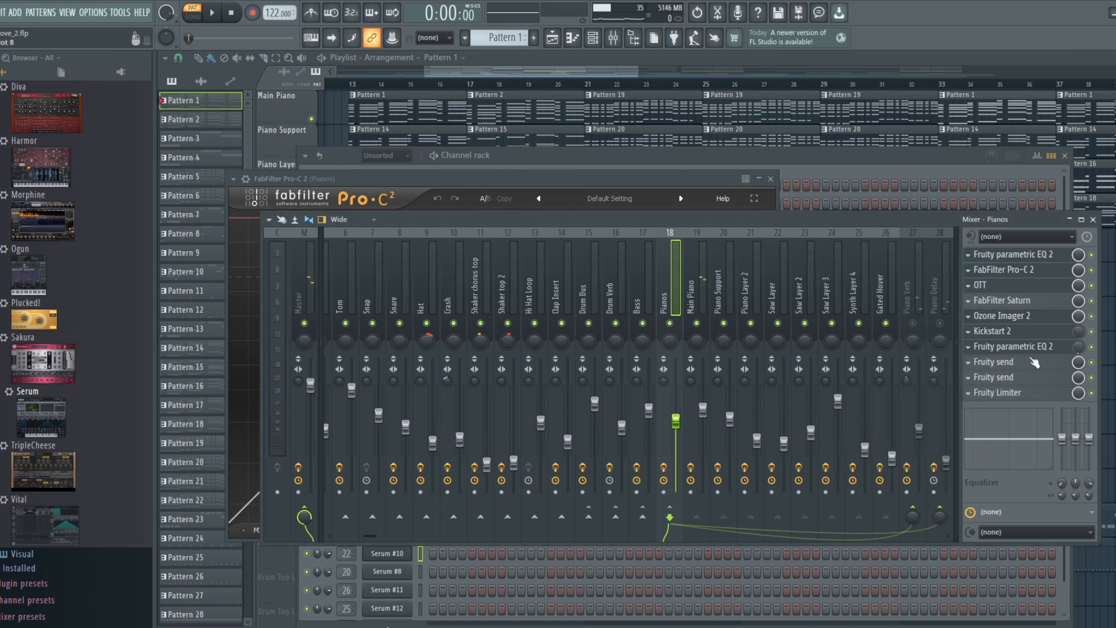
# Open Ozone Imager 2 on the Pianos track and play Pattern 1 while toggling Stereoize to compare the stereo width.
pyautogui.click(1024, 318)
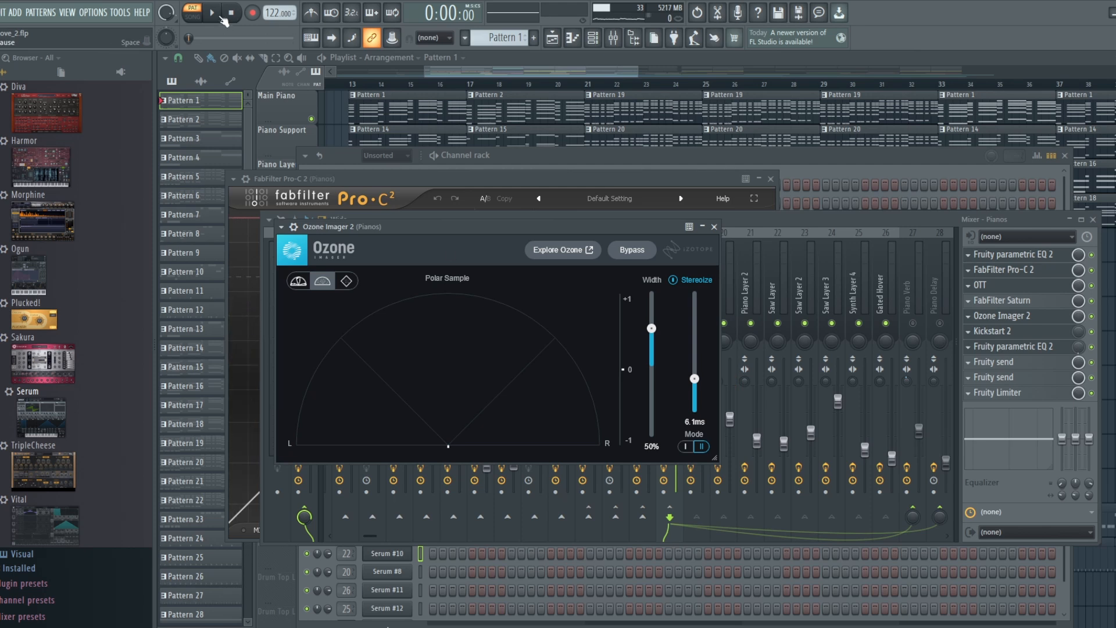
pyautogui.click(216, 14)
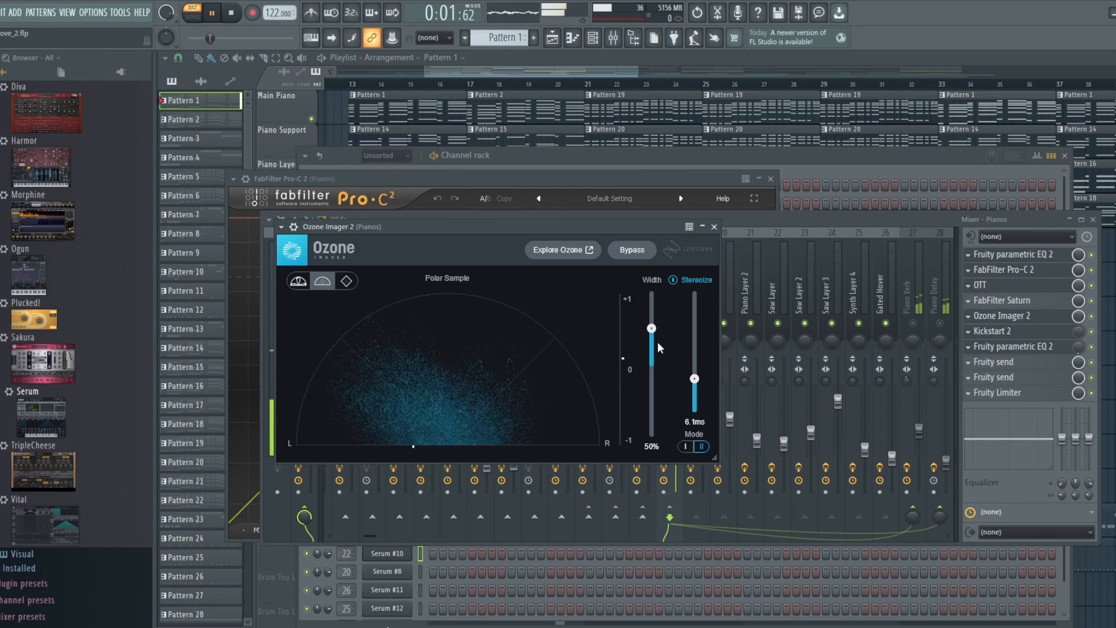
pyautogui.click(678, 281)
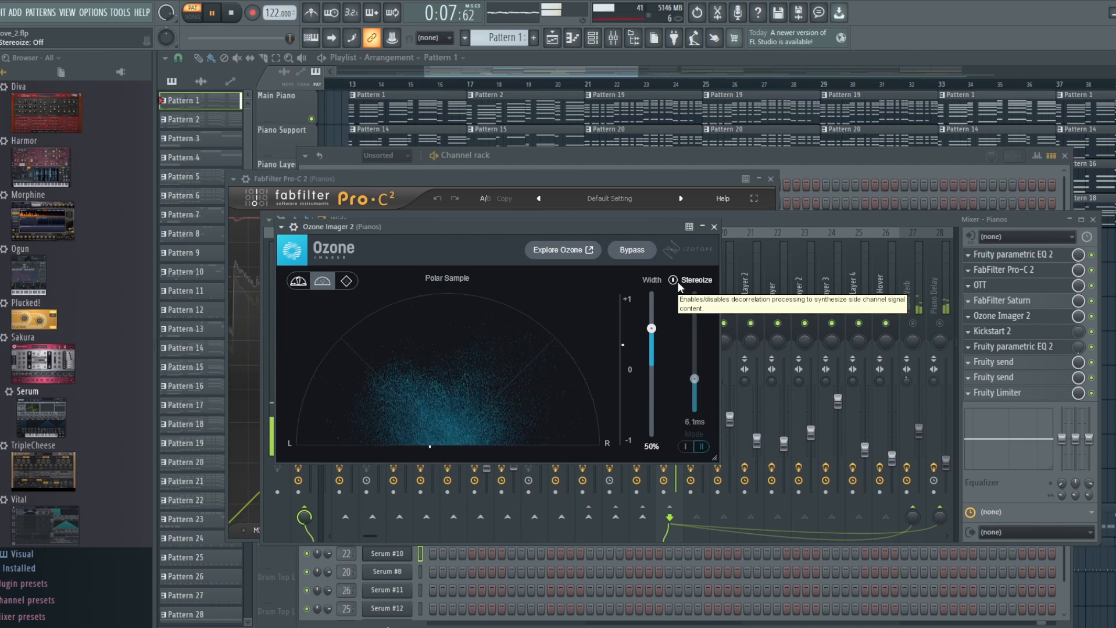
pyautogui.click(678, 282)
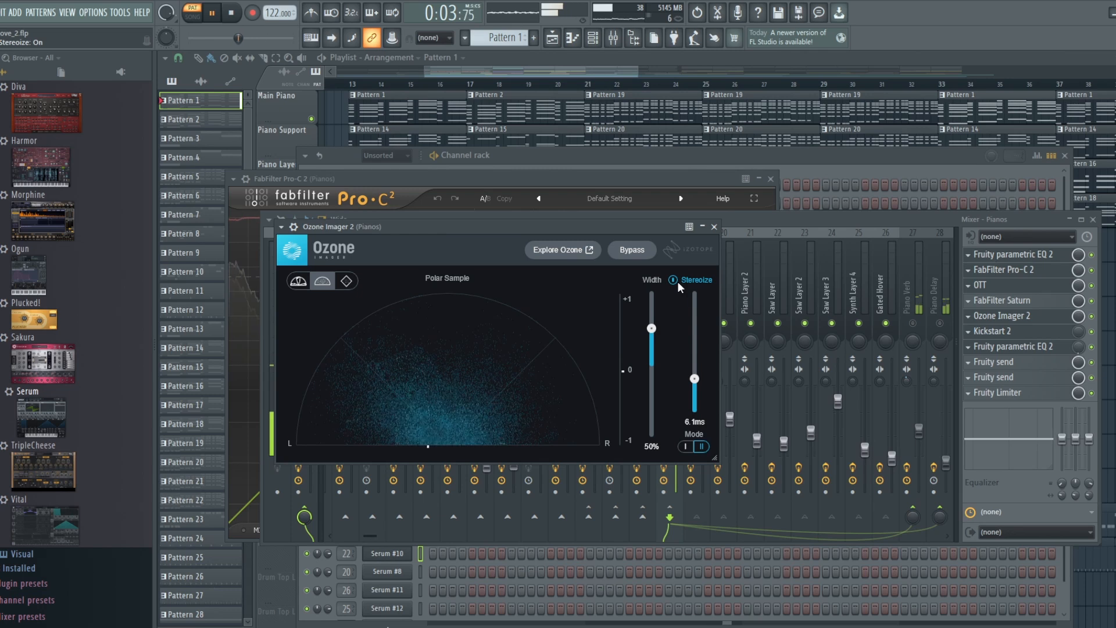
pyautogui.click(678, 282)
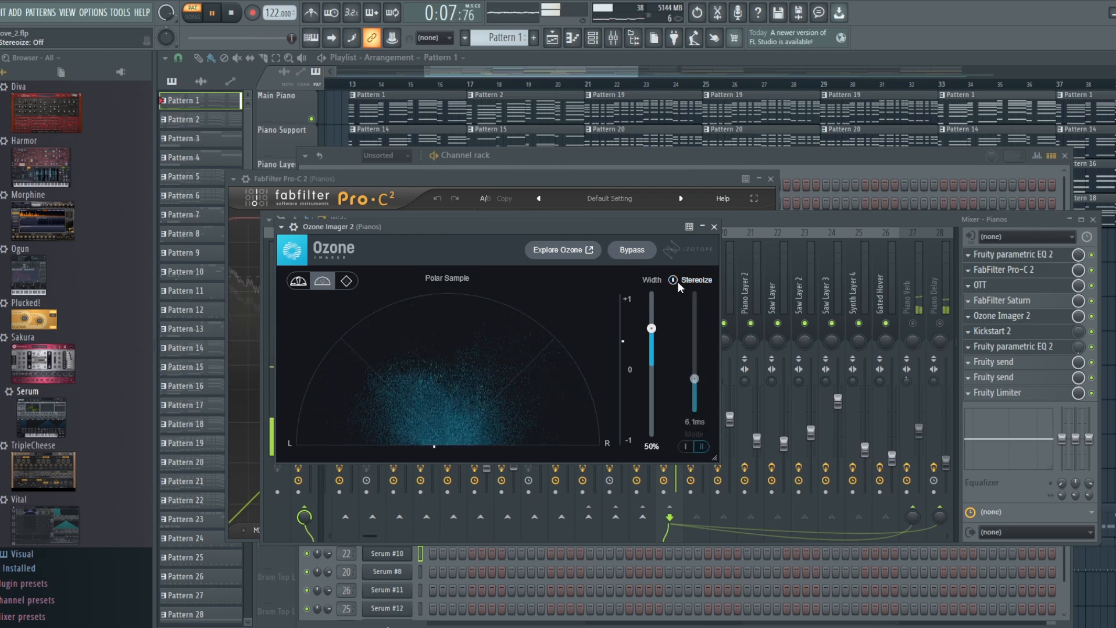
pyautogui.click(678, 281)
pyautogui.click(232, 13)
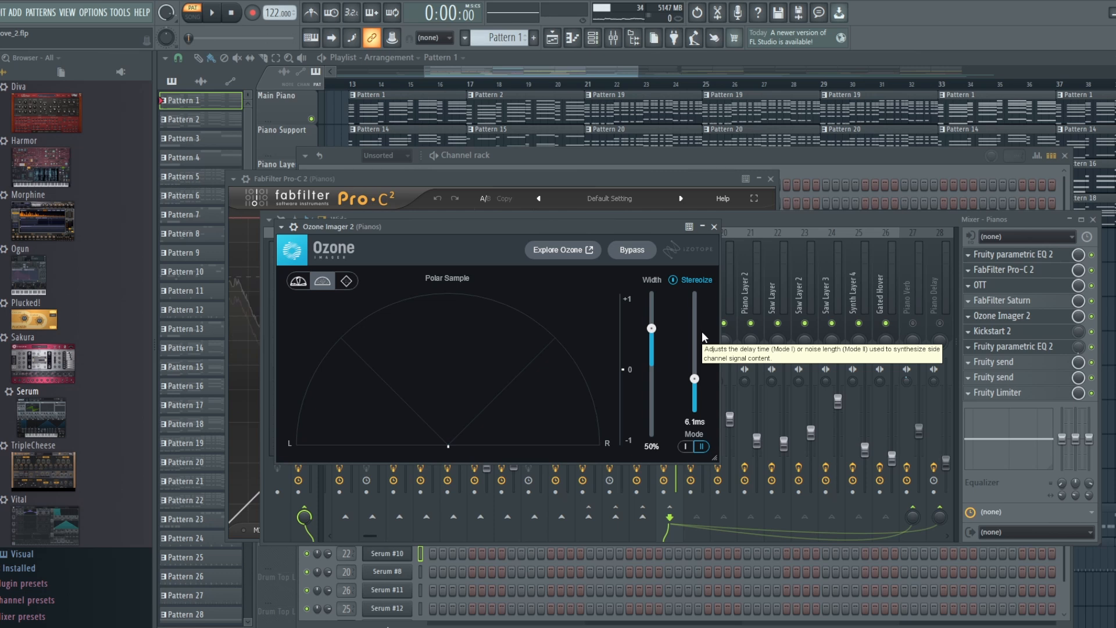
# Check Kickstart 2 and Fruity Limiter in the Pianos effect chain, closing the limiter after viewing its settings.
pyautogui.click(1017, 335)
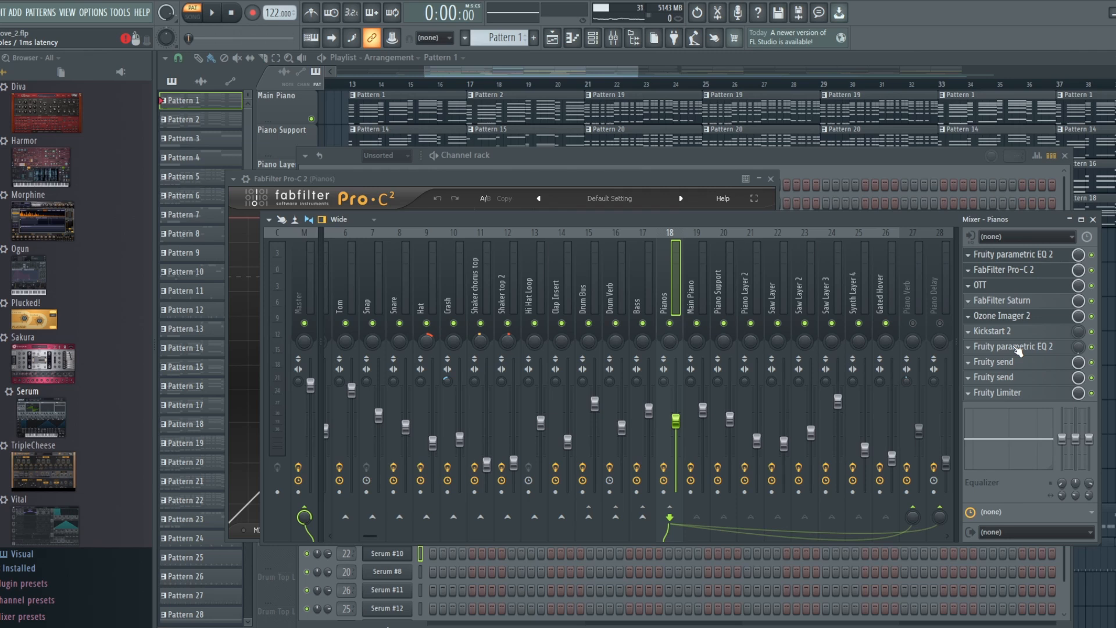
pyautogui.click(1021, 399)
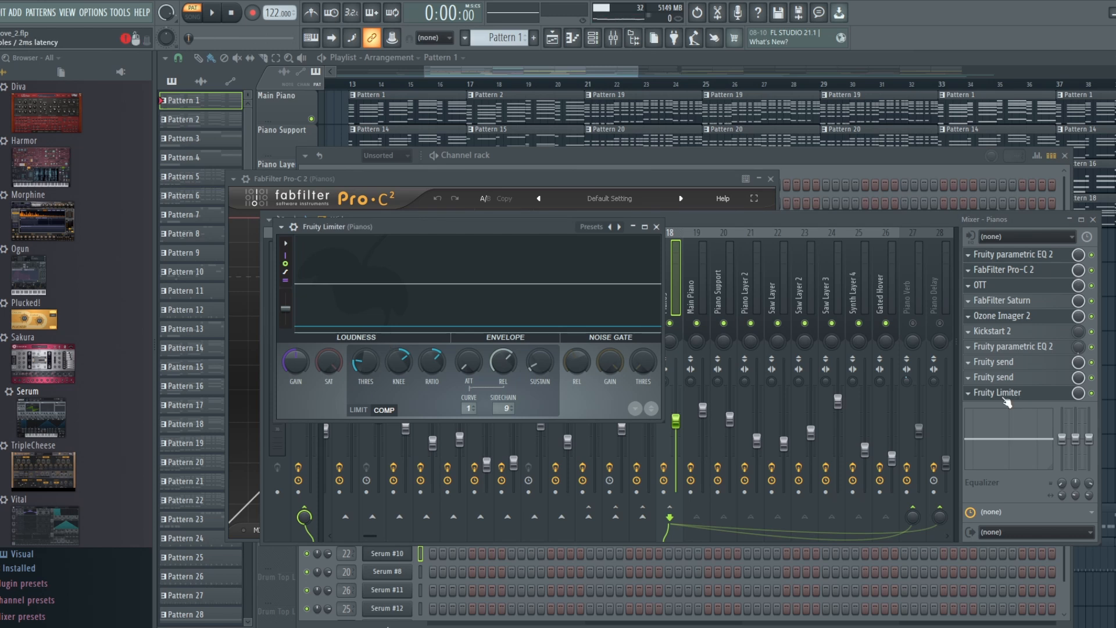
pyautogui.click(1008, 400)
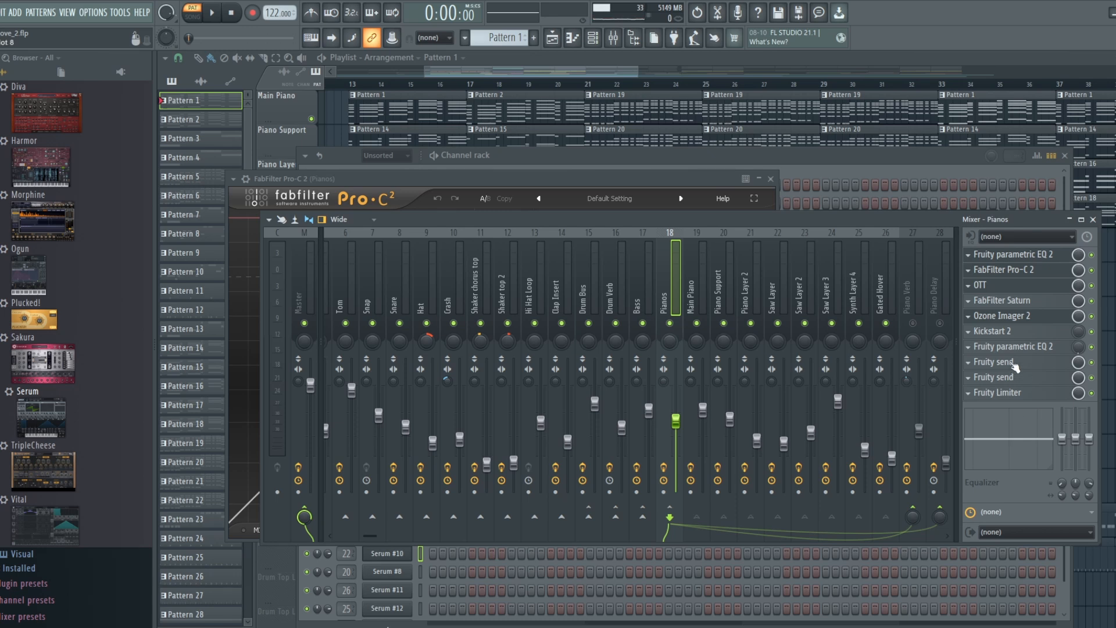
# Unmute the Piano Verb and Piano Delay mixer tracks and select Piano Verb to show its effect chain.
pyautogui.click(912, 323)
pyautogui.click(940, 323)
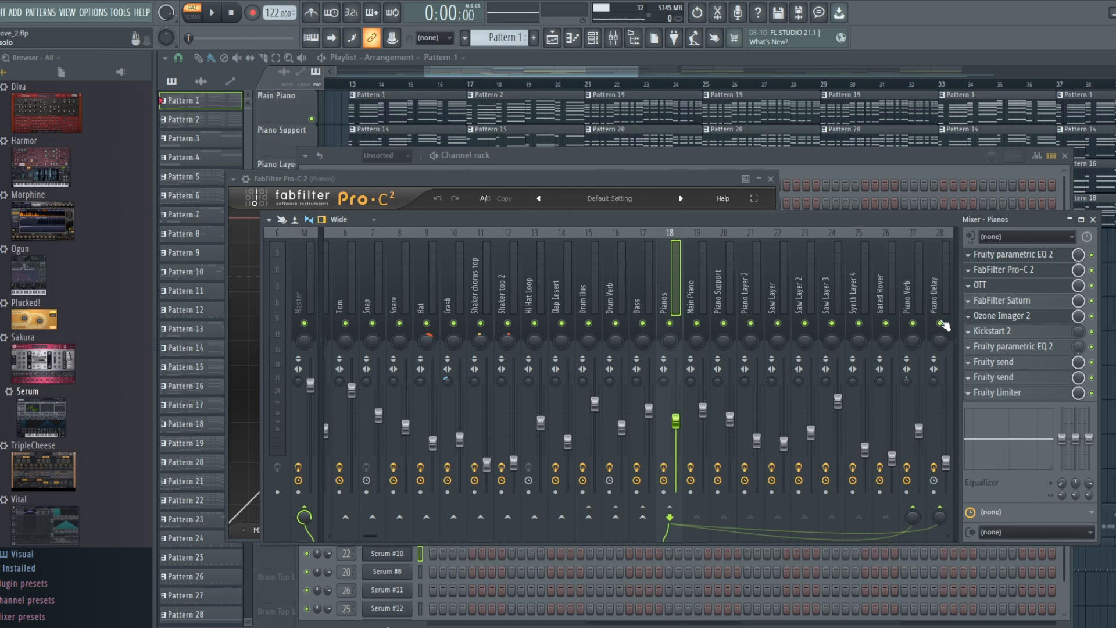
pyautogui.click(916, 302)
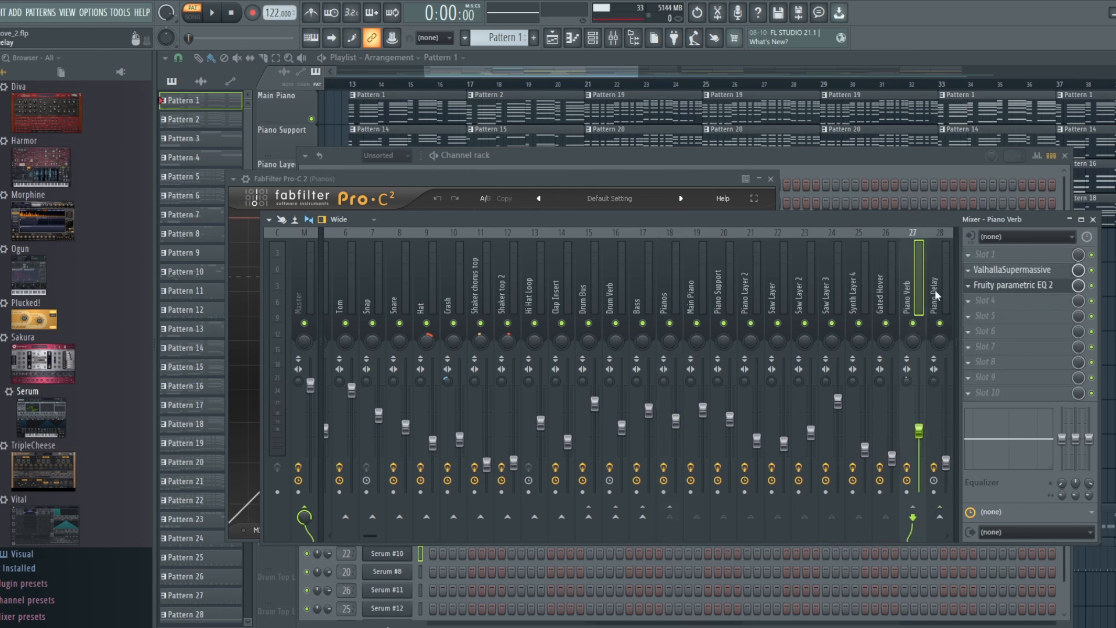
# Open ValhallaSupermassive on the Piano Verb track and play Pattern 1 to hear the reverb, moving the plugin window clear of the effect slots.
pyautogui.click(1003, 273)
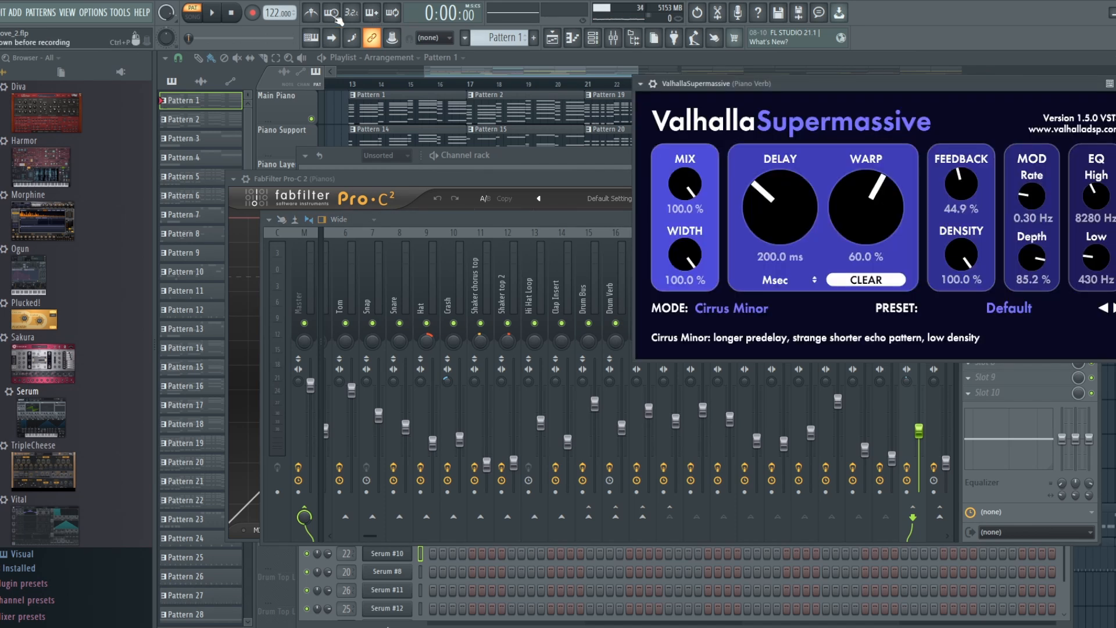
pyautogui.press('space')
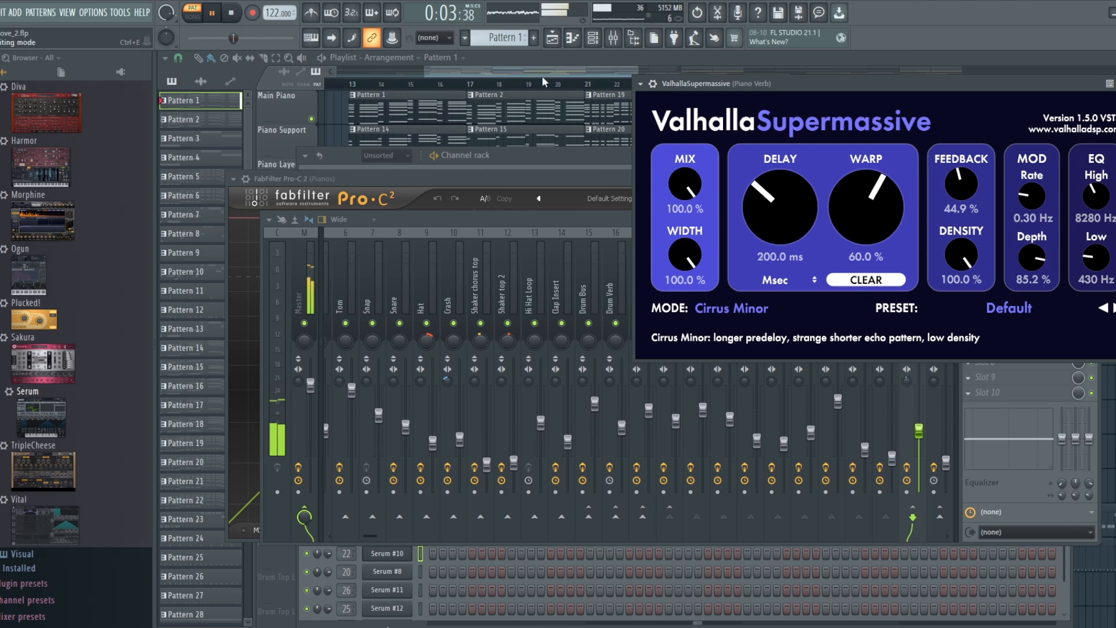
pyautogui.moveTo(978, 78); pyautogui.dragTo(709, 48)
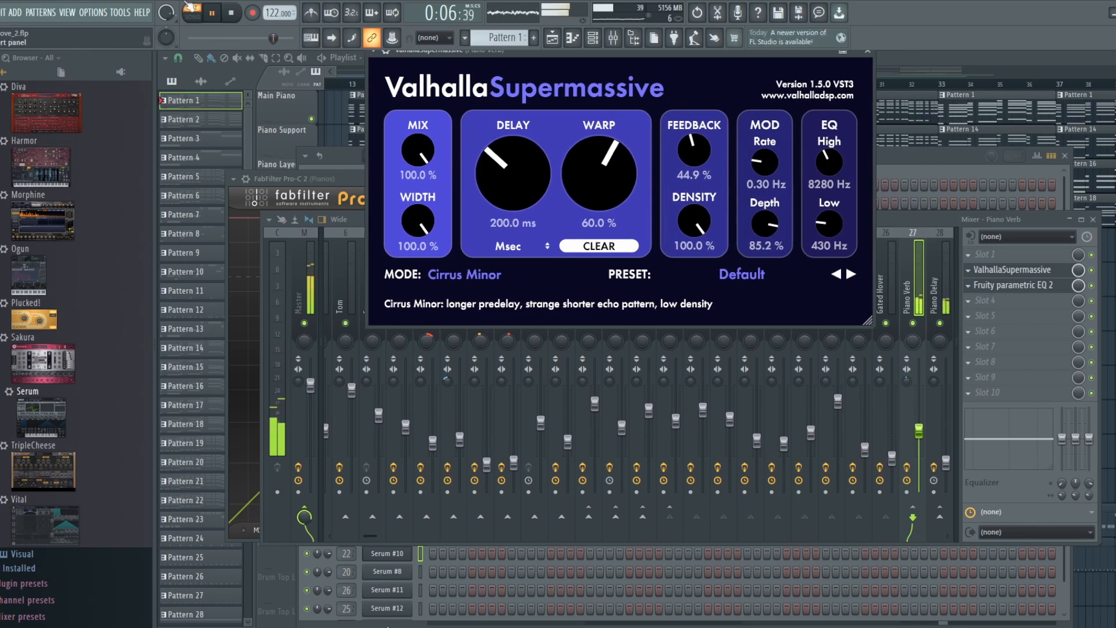
pyautogui.click(231, 12)
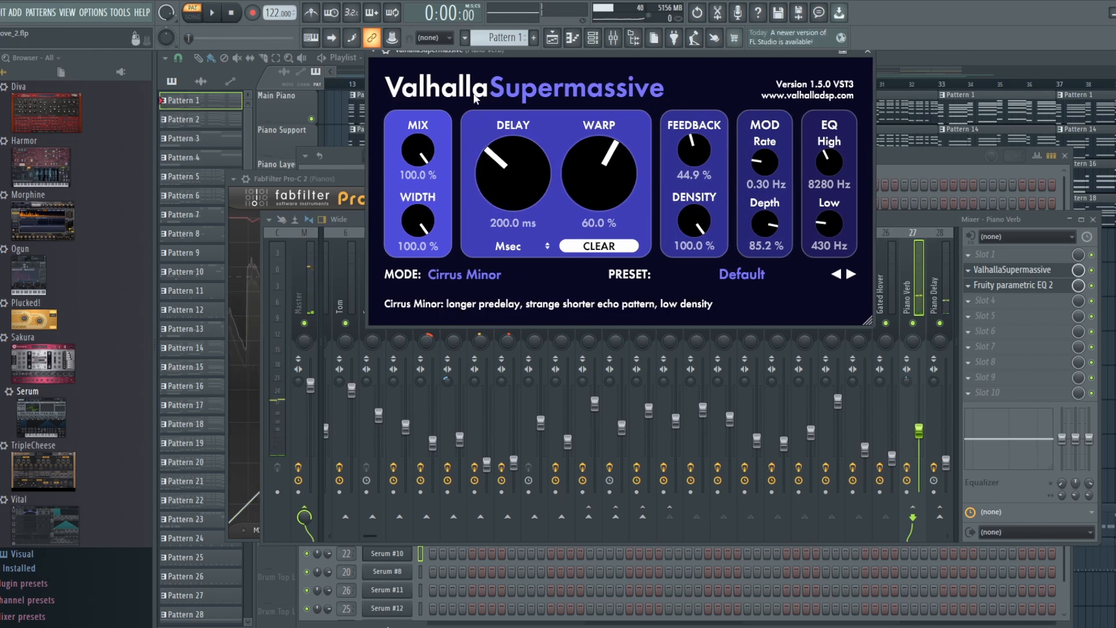
# Select the Piano Delay track, inspect its Fruity Delay 3 settings, and play Pattern 1 briefly with the mixer in view.
pyautogui.click(921, 222)
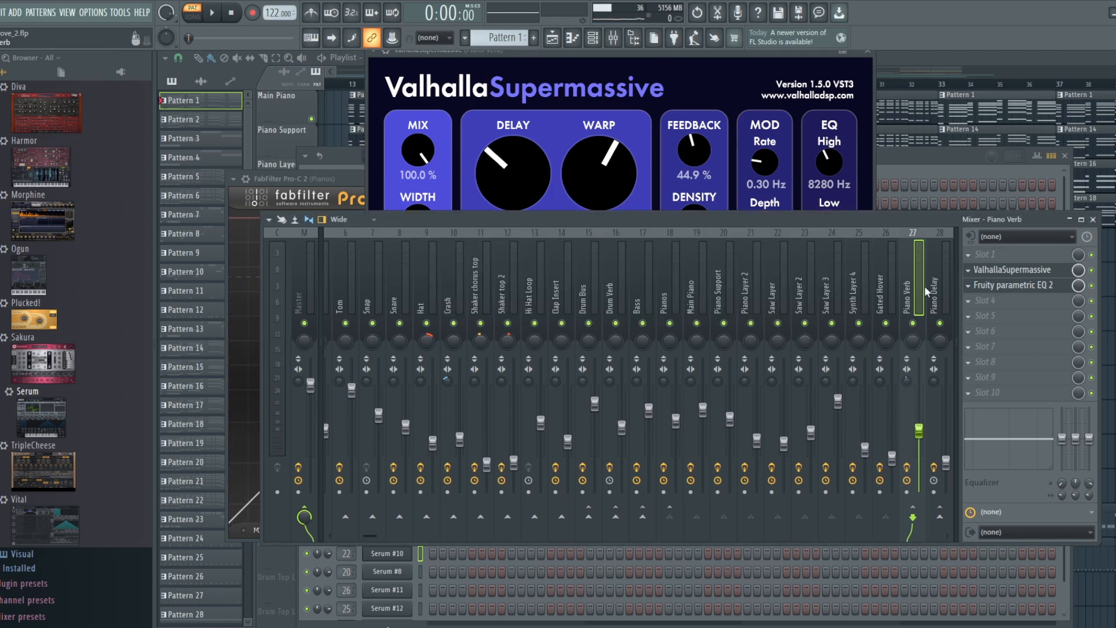
pyautogui.press('Right')
pyautogui.click(1002, 256)
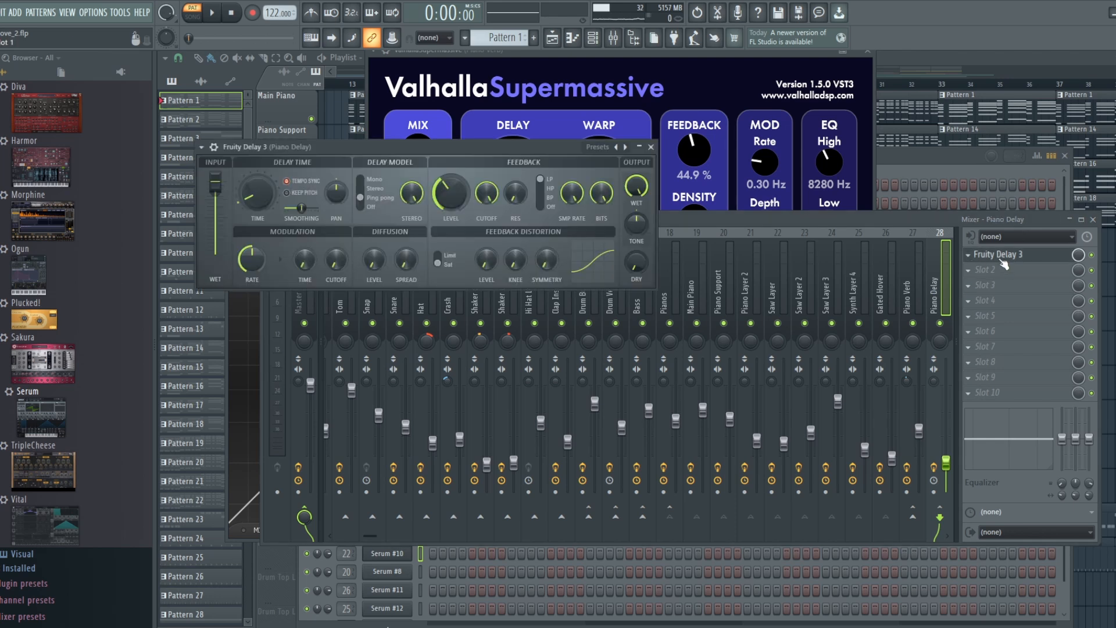
pyautogui.click(838, 228)
pyautogui.click(221, 16)
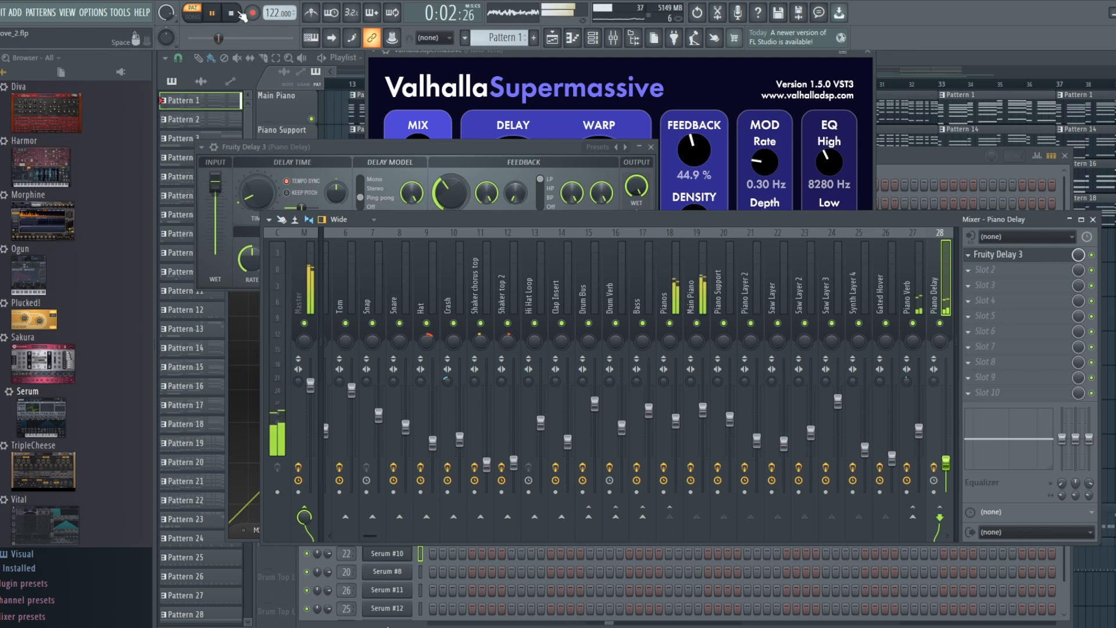
pyautogui.click(231, 13)
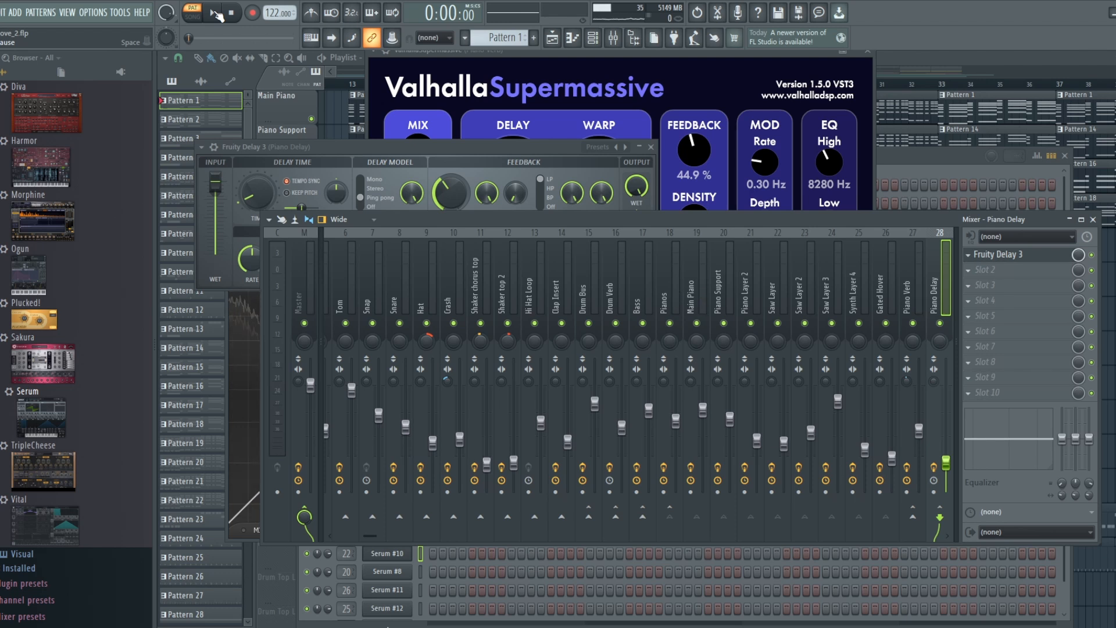
# Play the arrangement in song mode from bar 13, watch the piano layers' levels in the mixer, stop playback and hide the mixer.
pyautogui.click(935, 61)
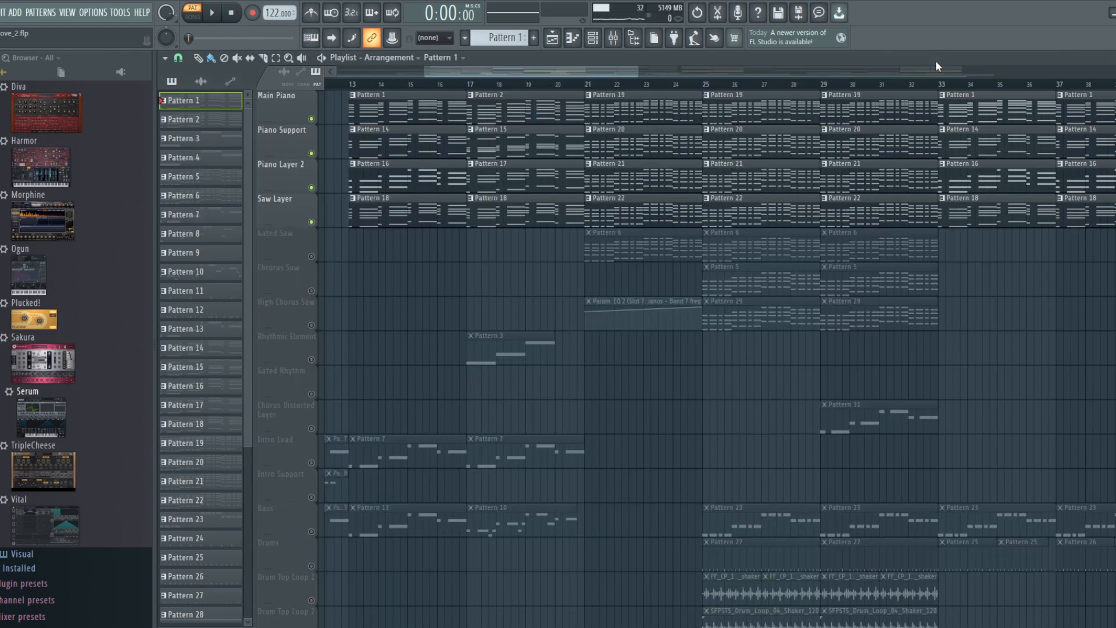
pyautogui.click(350, 85)
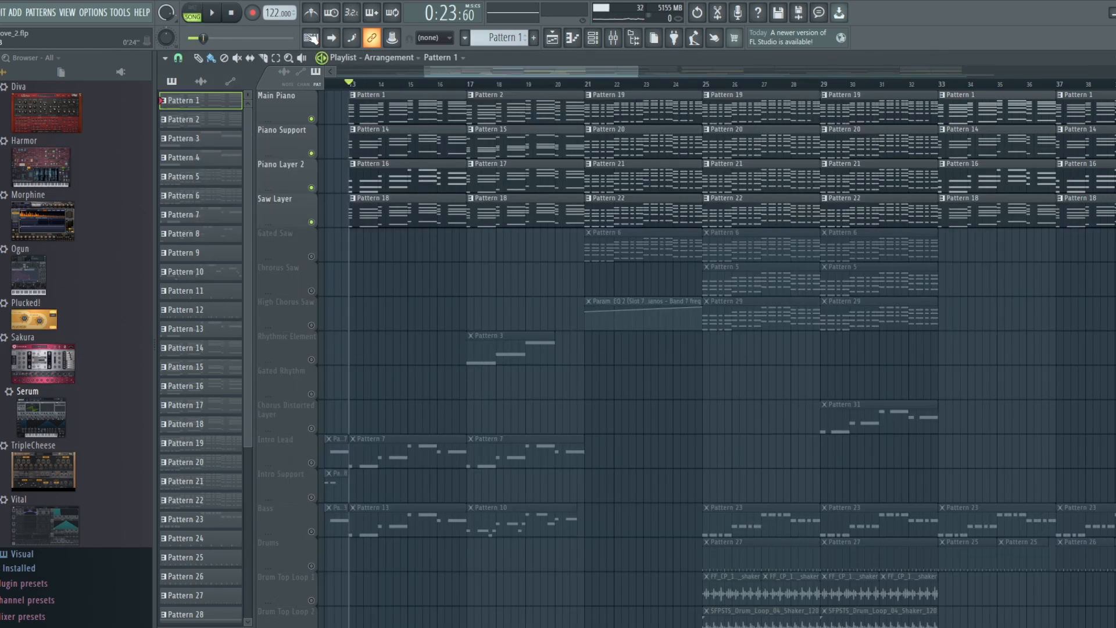
pyautogui.click(219, 10)
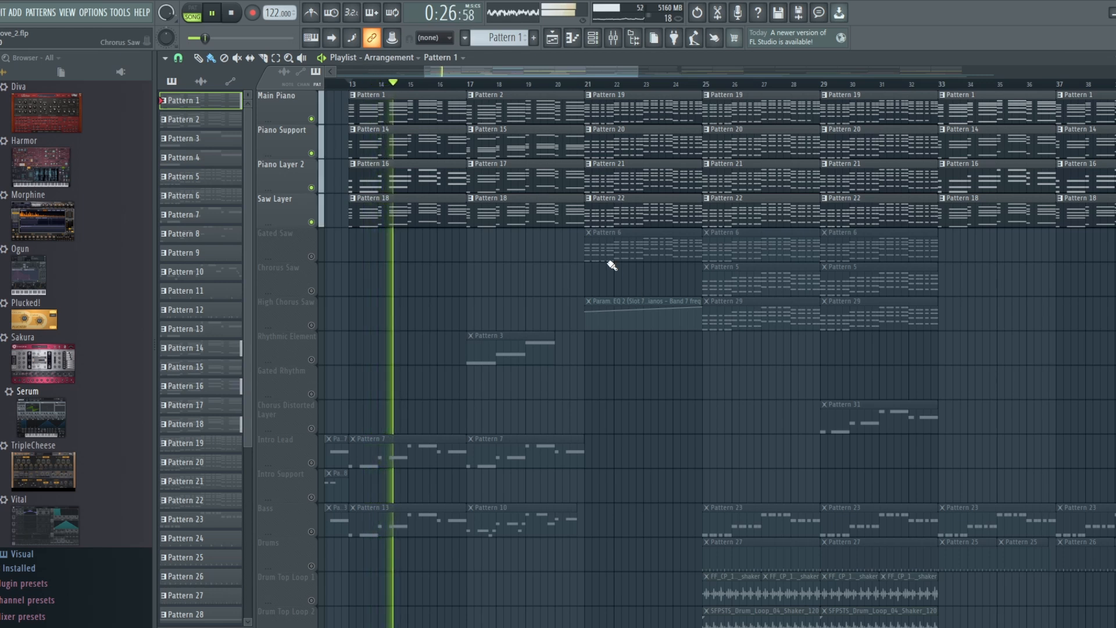
pyautogui.click(617, 41)
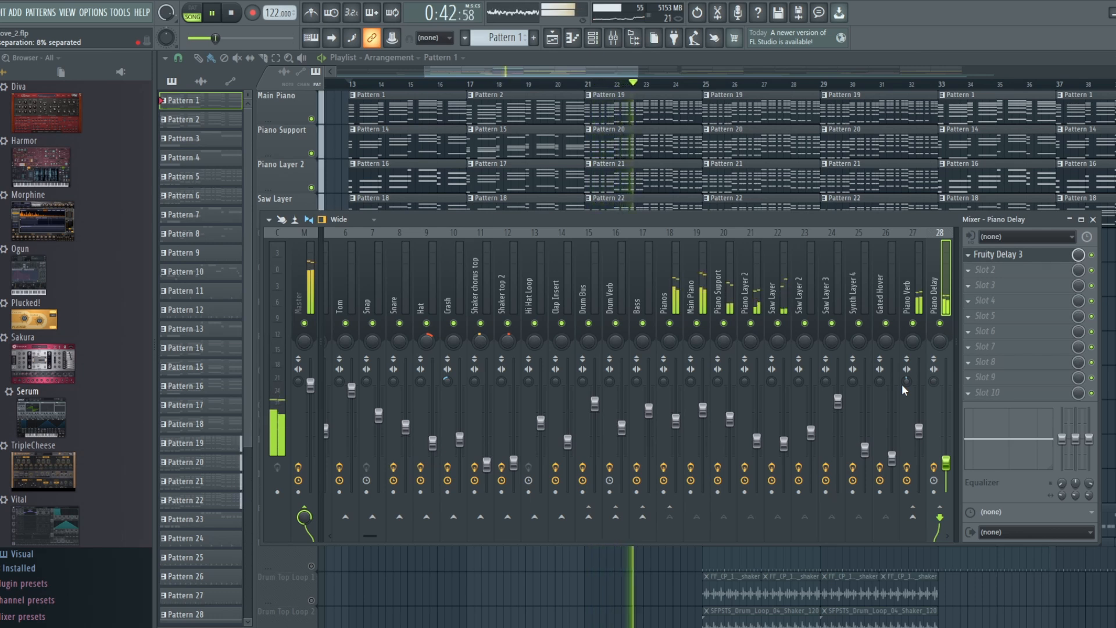
pyautogui.click(234, 15)
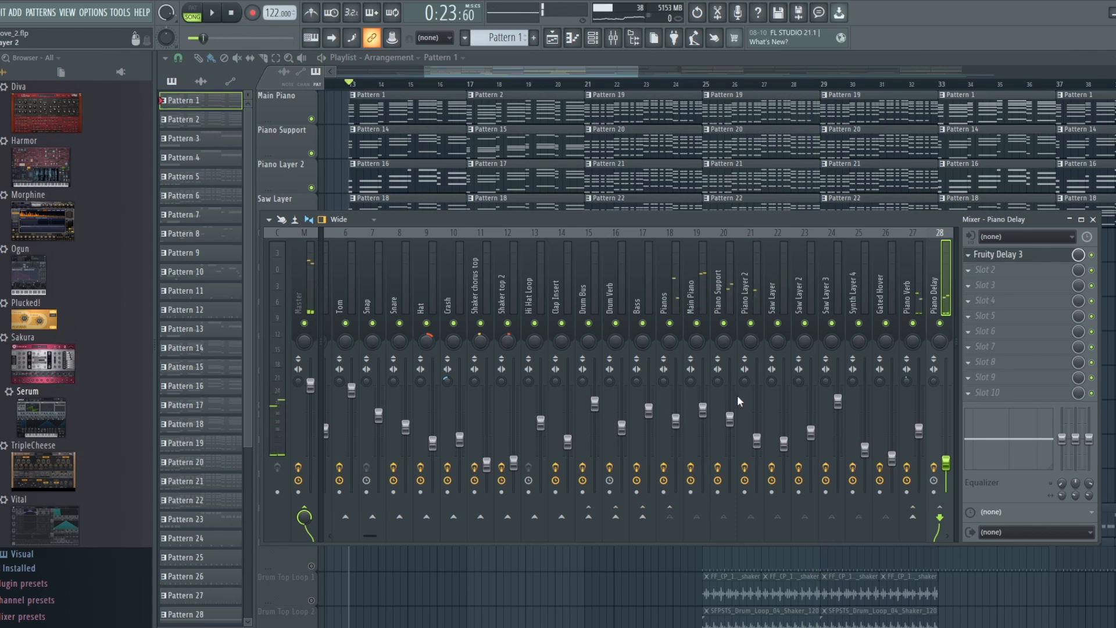
pyautogui.press('F9')
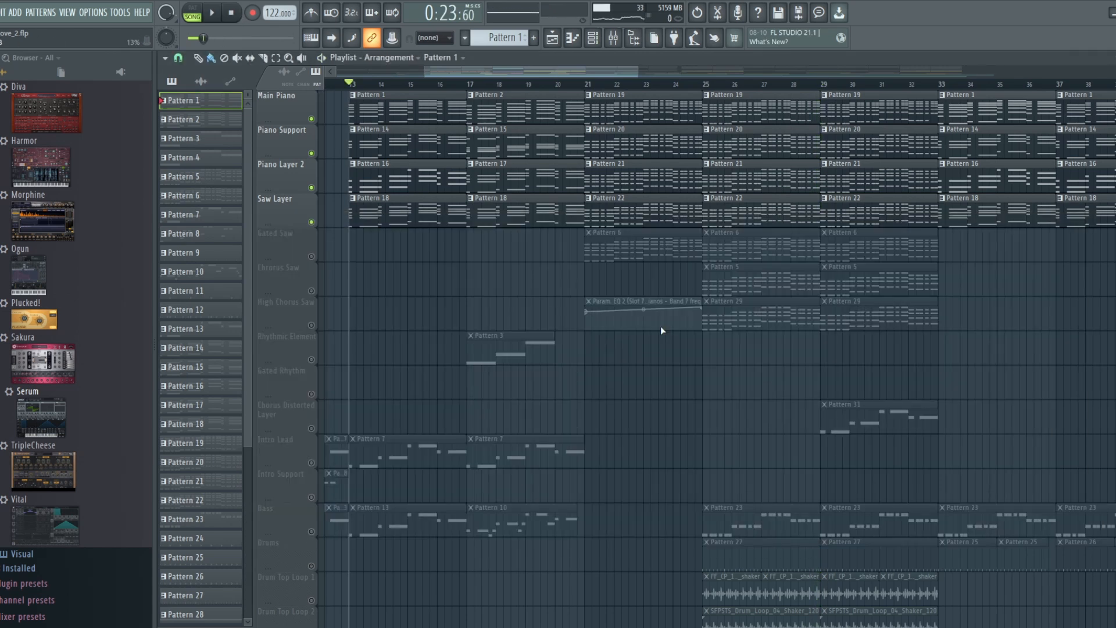